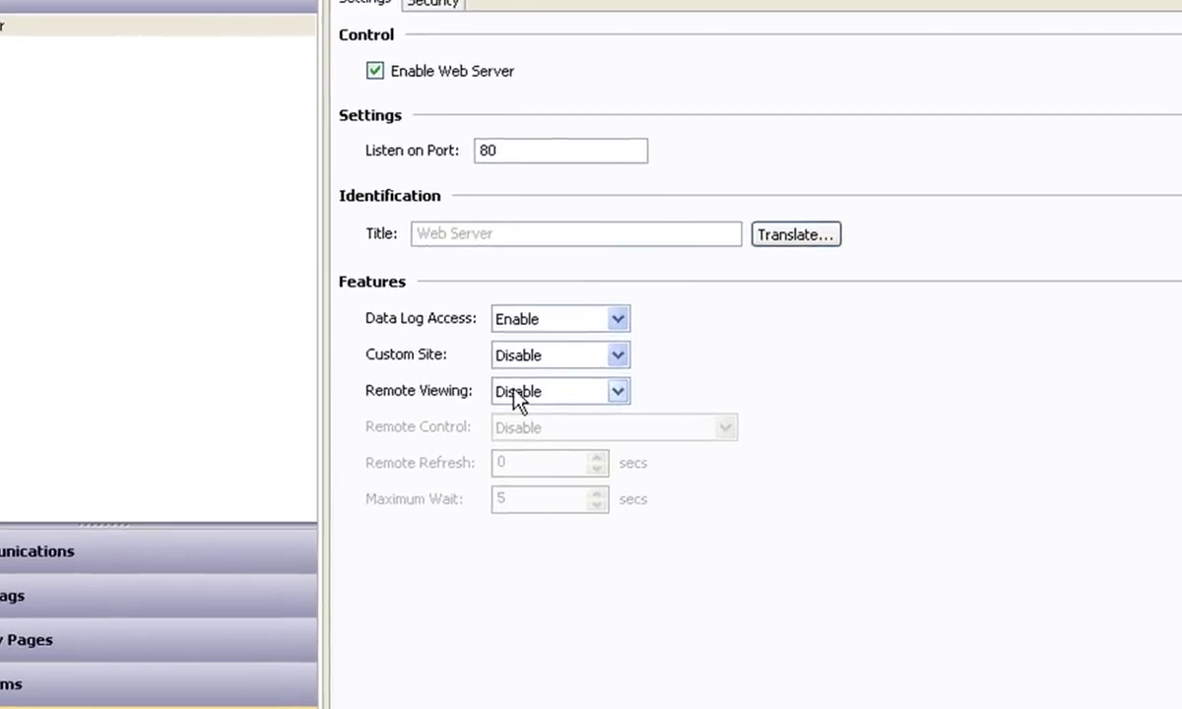
# Set Remote Viewing to Enable and Remote Control to Enable All Control.
pyautogui.click(650, 395)
pyautogui.click(638, 443)
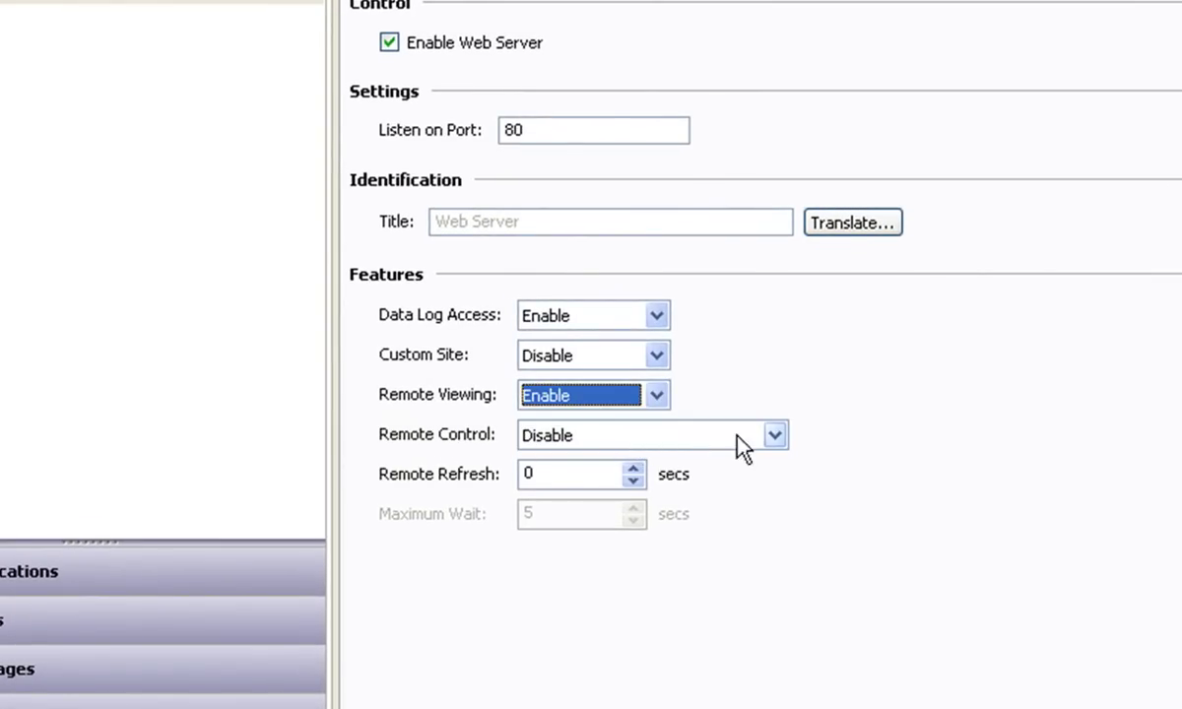
pyautogui.click(782, 439)
pyautogui.click(740, 482)
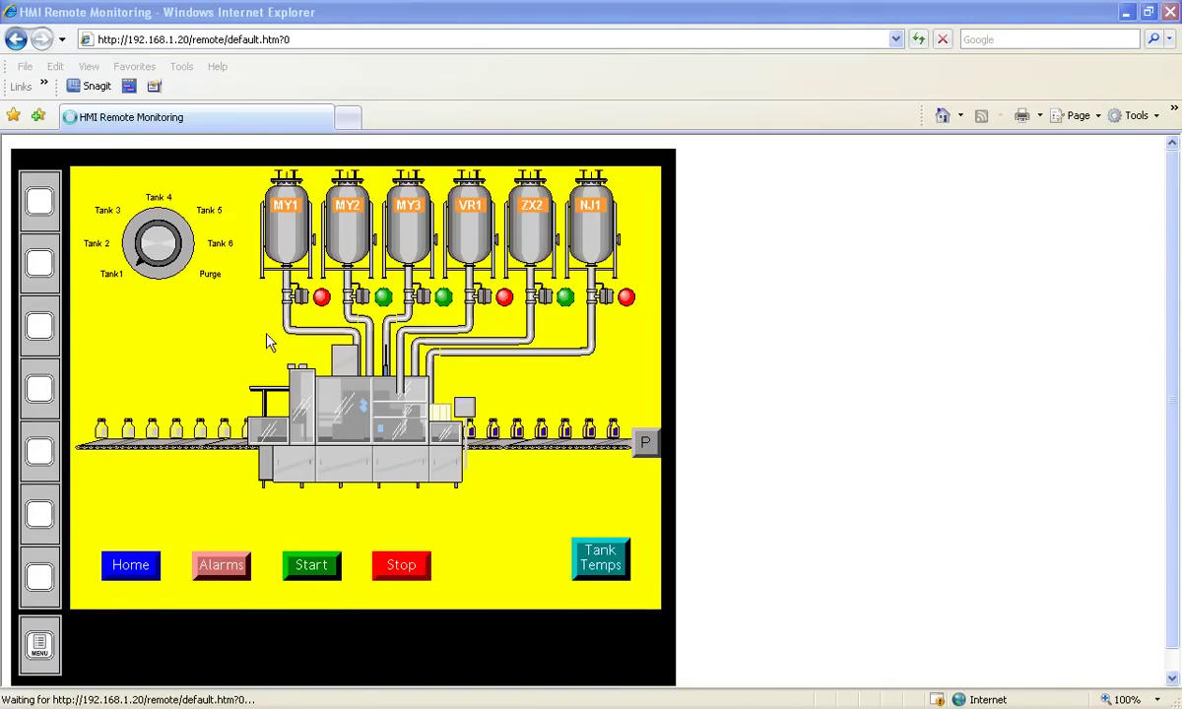
# Return to the web server home page and open the MY1 data page under View Data.
pyautogui.click(18, 43)
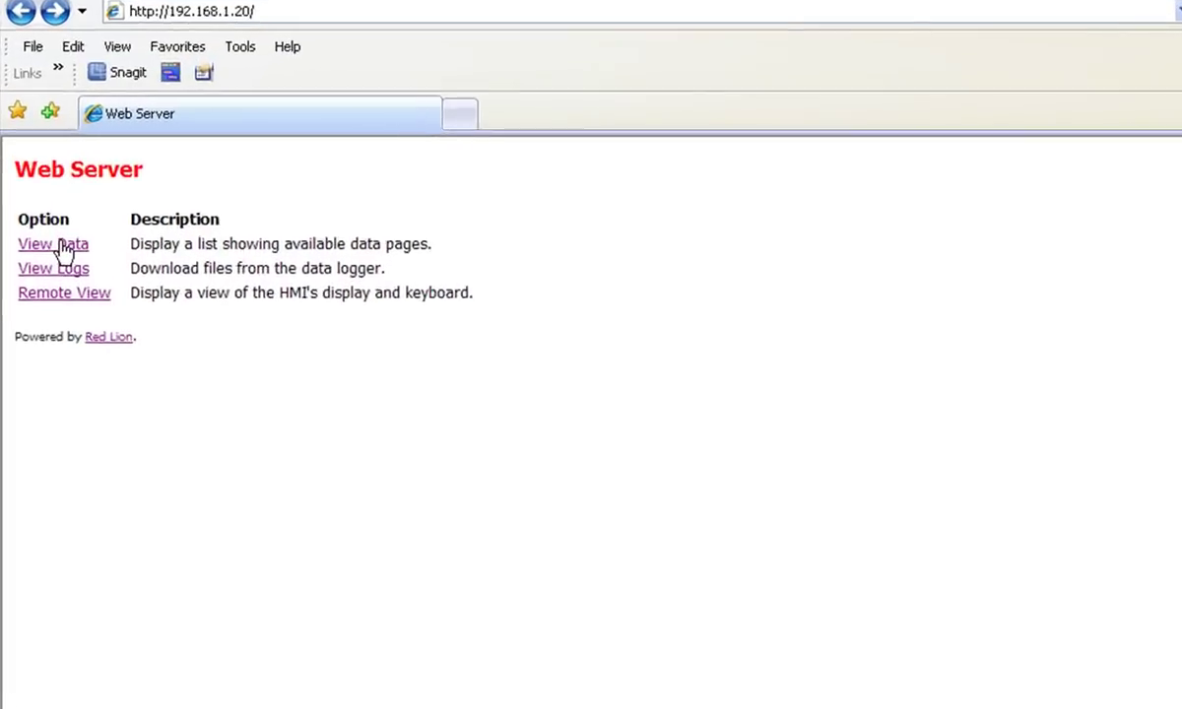
pyautogui.click(59, 246)
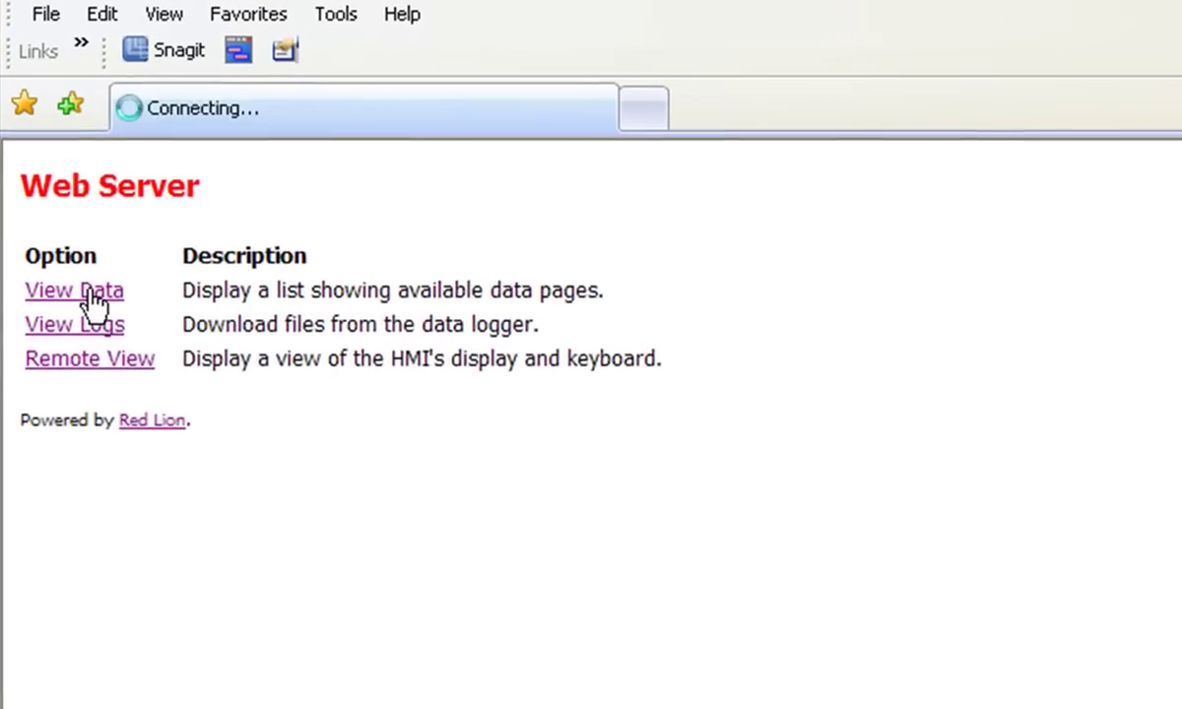
pyautogui.click(44, 293)
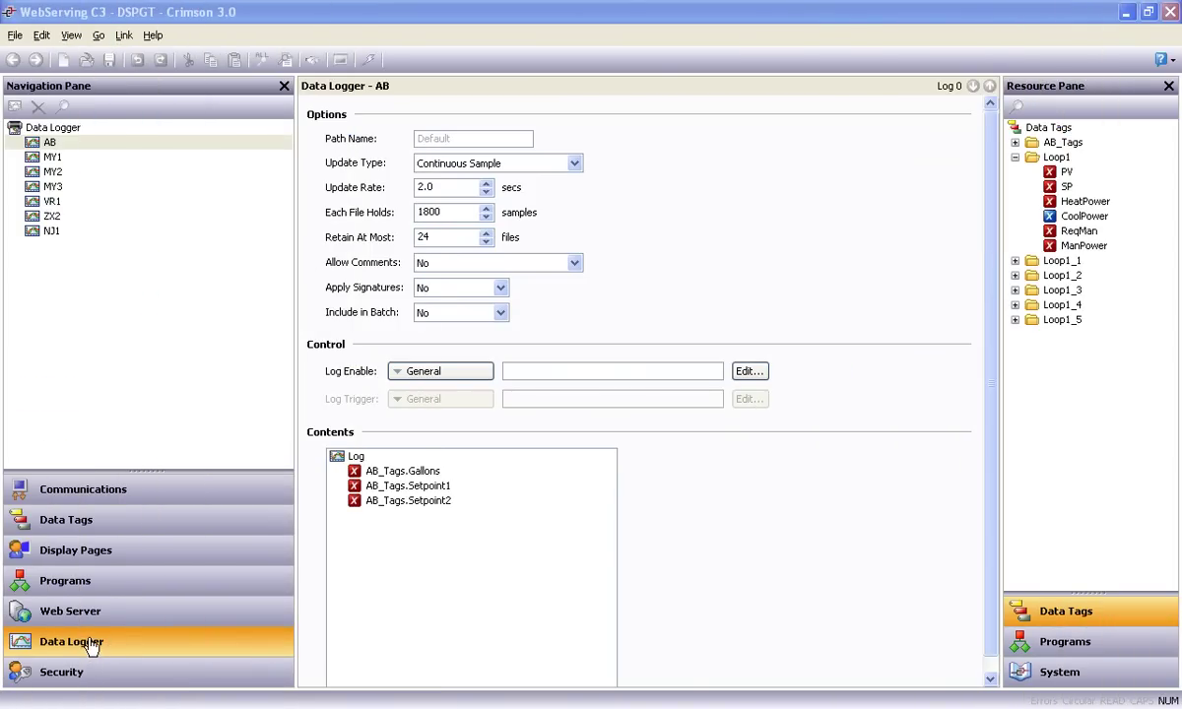
# In the Web Server settings, set Data Log Access to Enable.
pyautogui.click(77, 612)
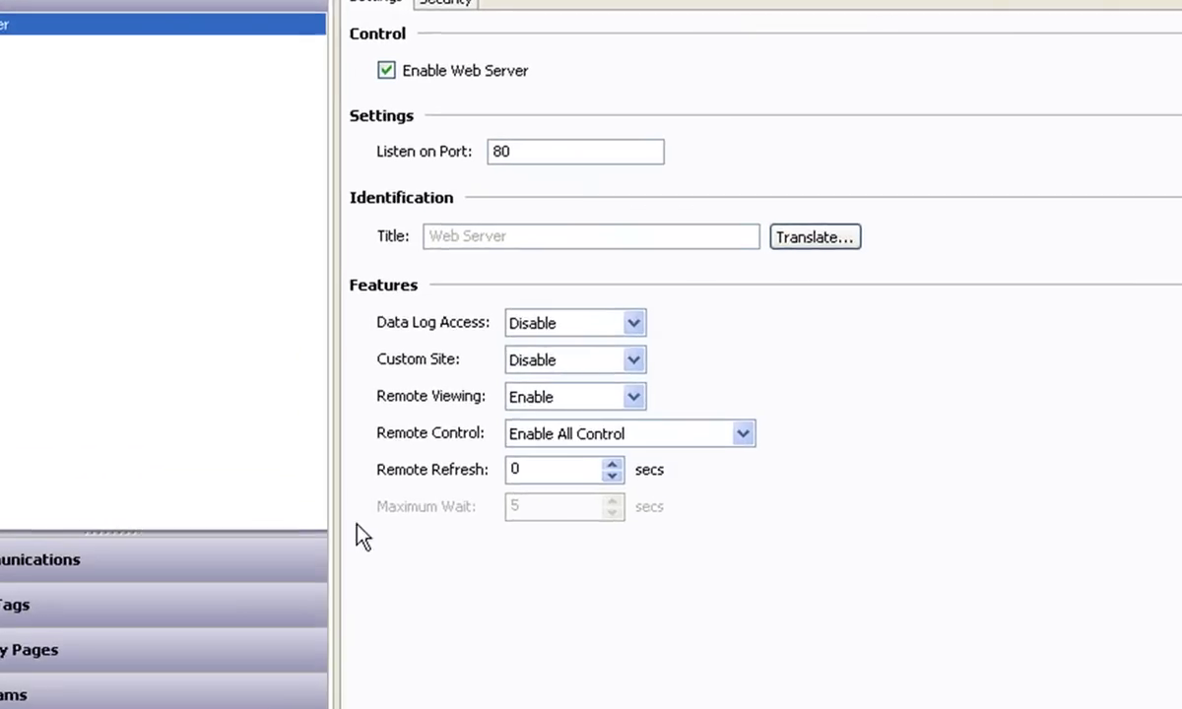
pyautogui.click(667, 322)
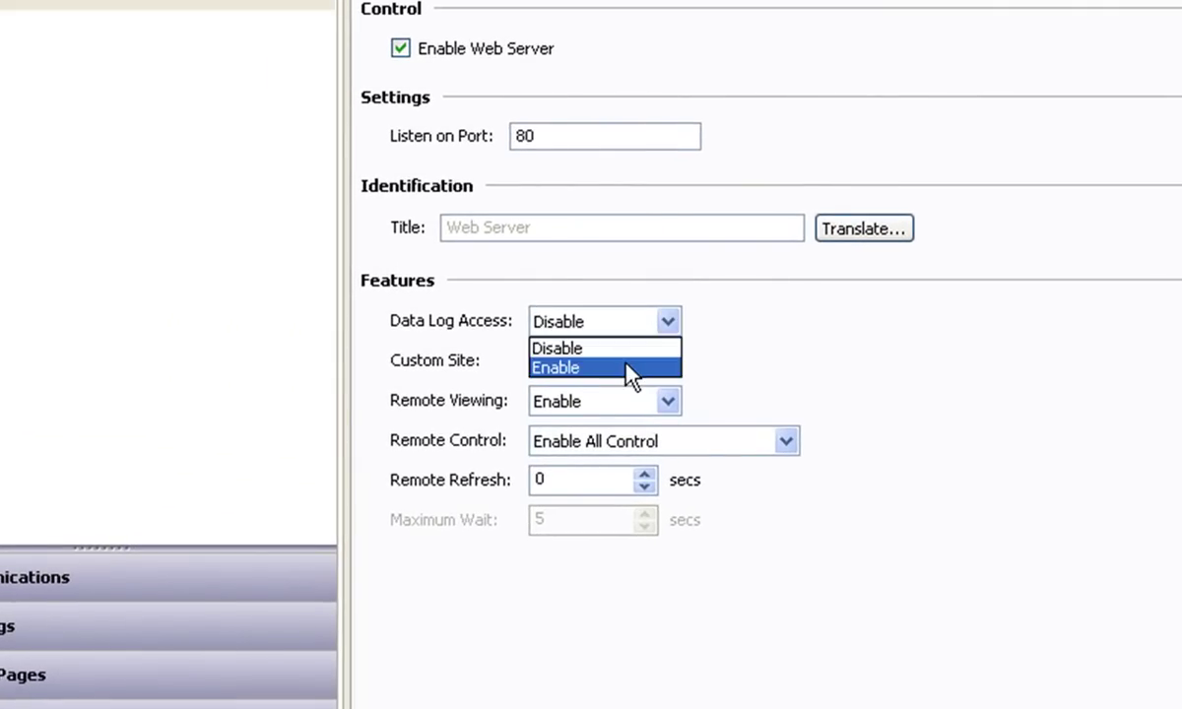
pyautogui.click(625, 366)
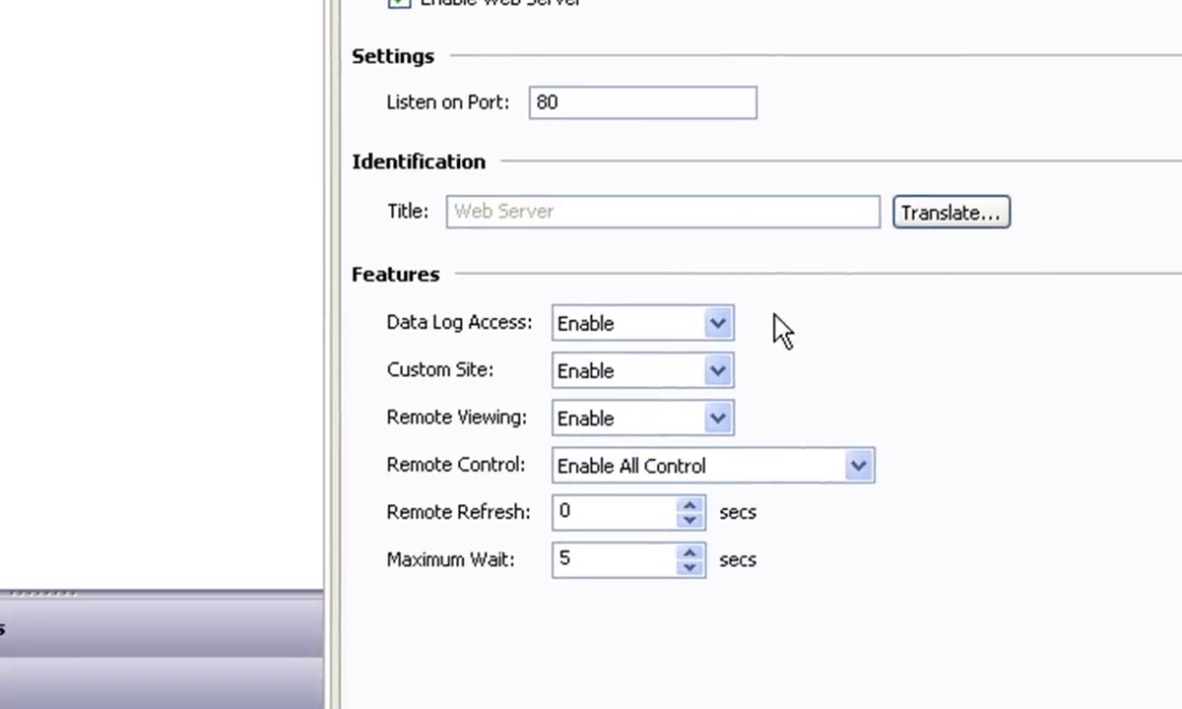
# Keep Data Log Access, Custom Site and Remote Viewing on Enable and Remote Control on Enable All Control.
pyautogui.click(875, 613)
pyautogui.click(675, 247)
pyautogui.click(675, 288)
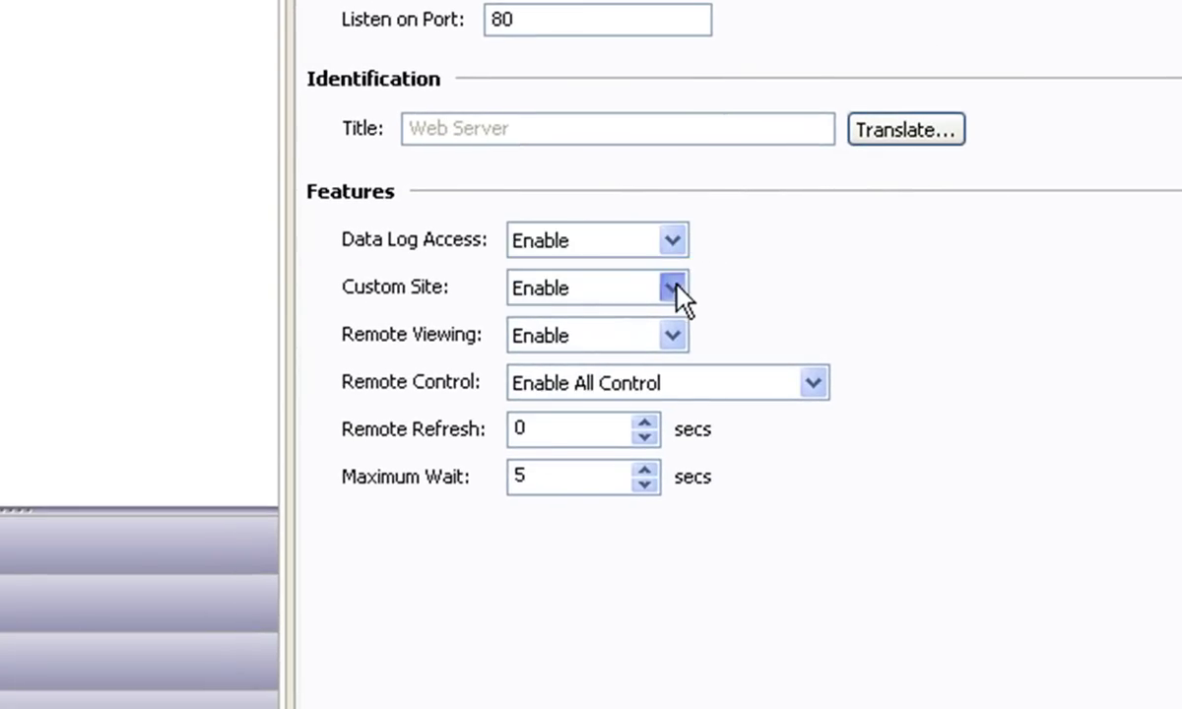
pyautogui.click(675, 289)
pyautogui.click(674, 335)
pyautogui.click(673, 336)
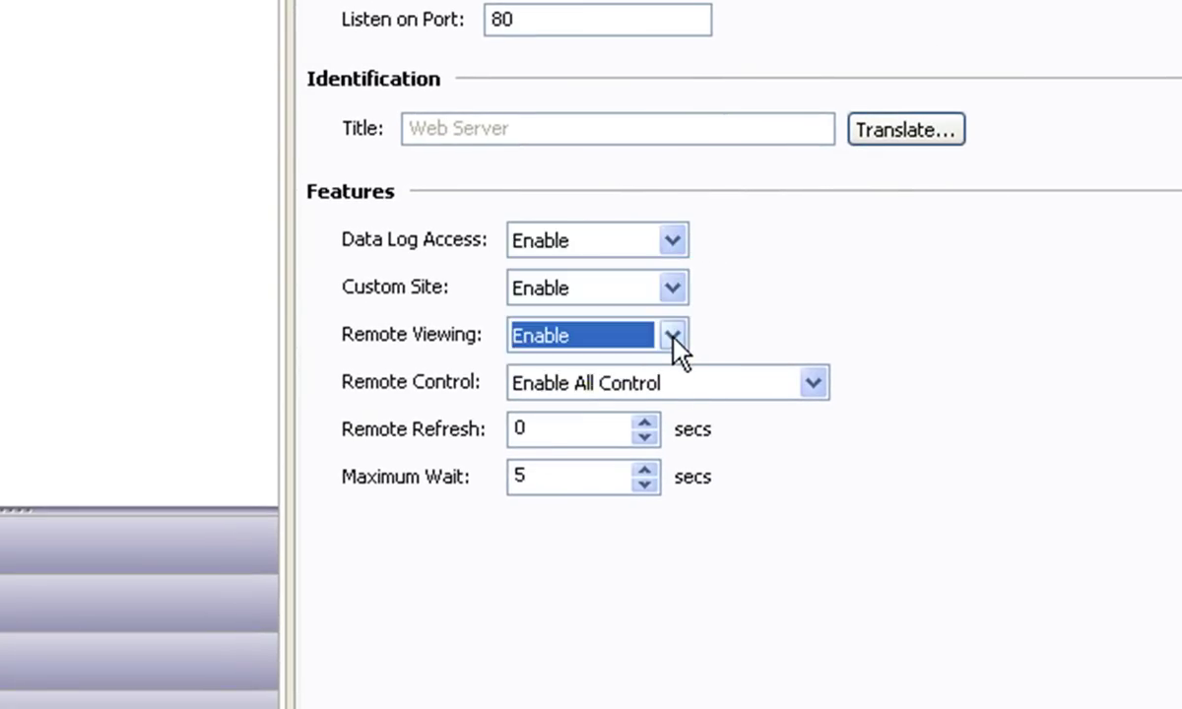
pyautogui.click(816, 386)
pyautogui.click(815, 388)
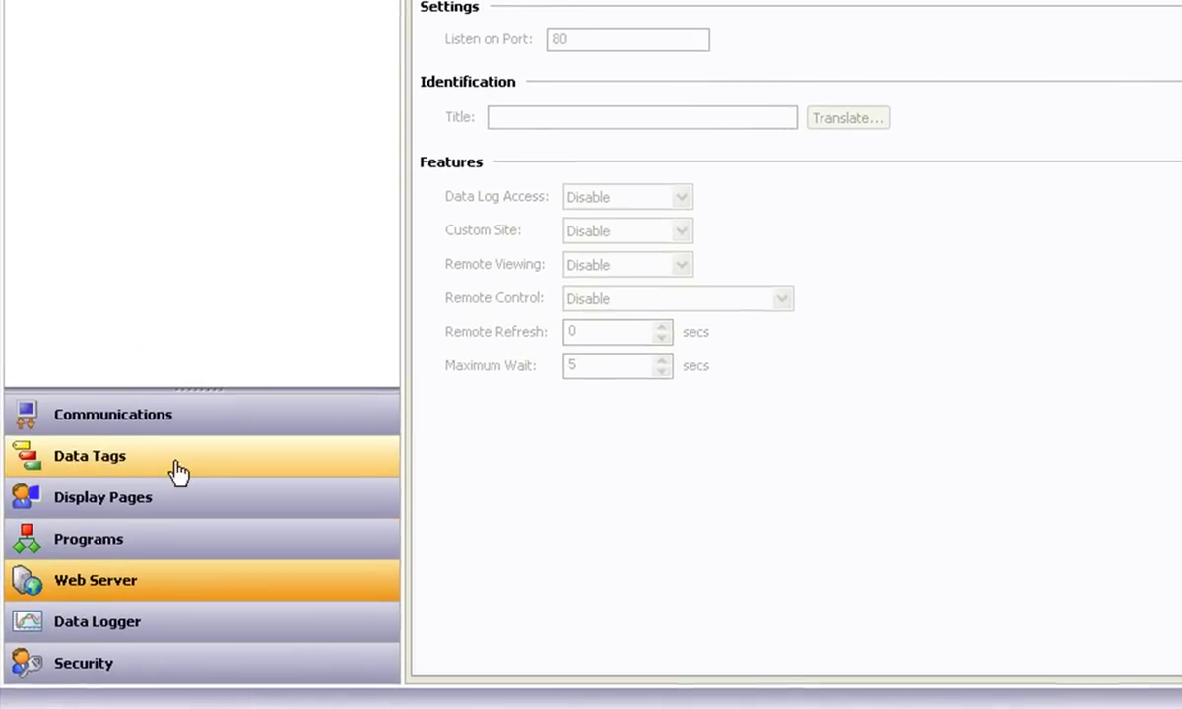
pyautogui.click(196, 418)
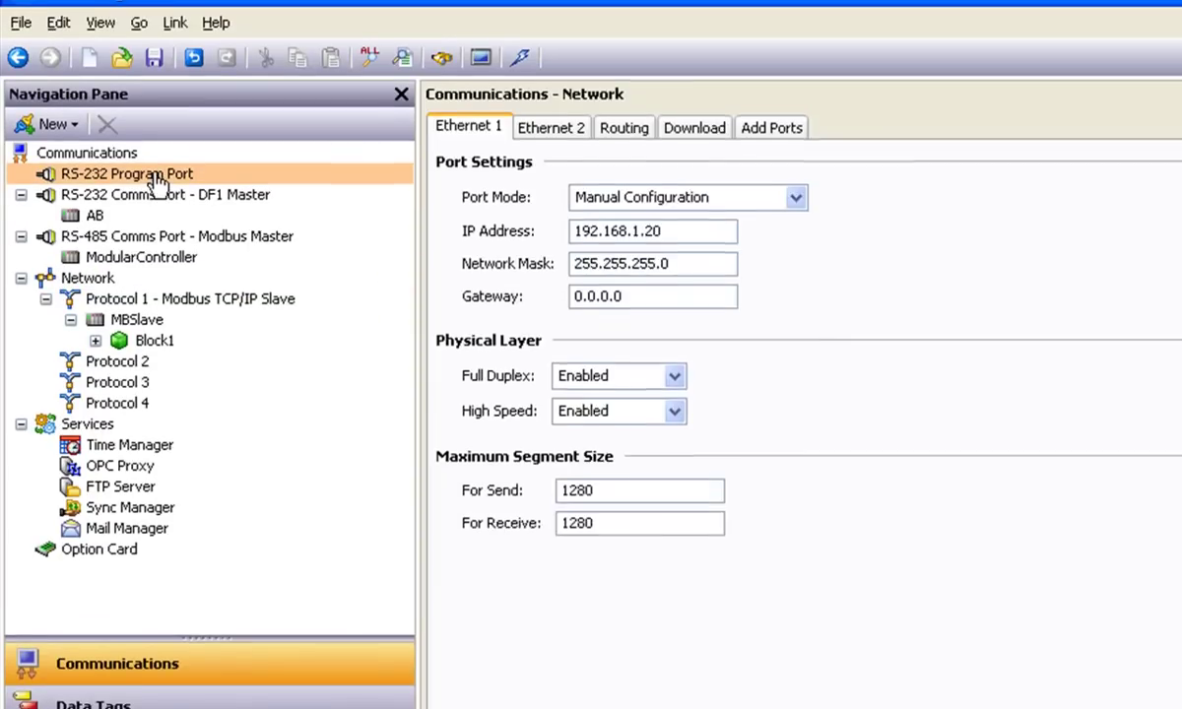
pyautogui.click(179, 200)
pyautogui.click(870, 200)
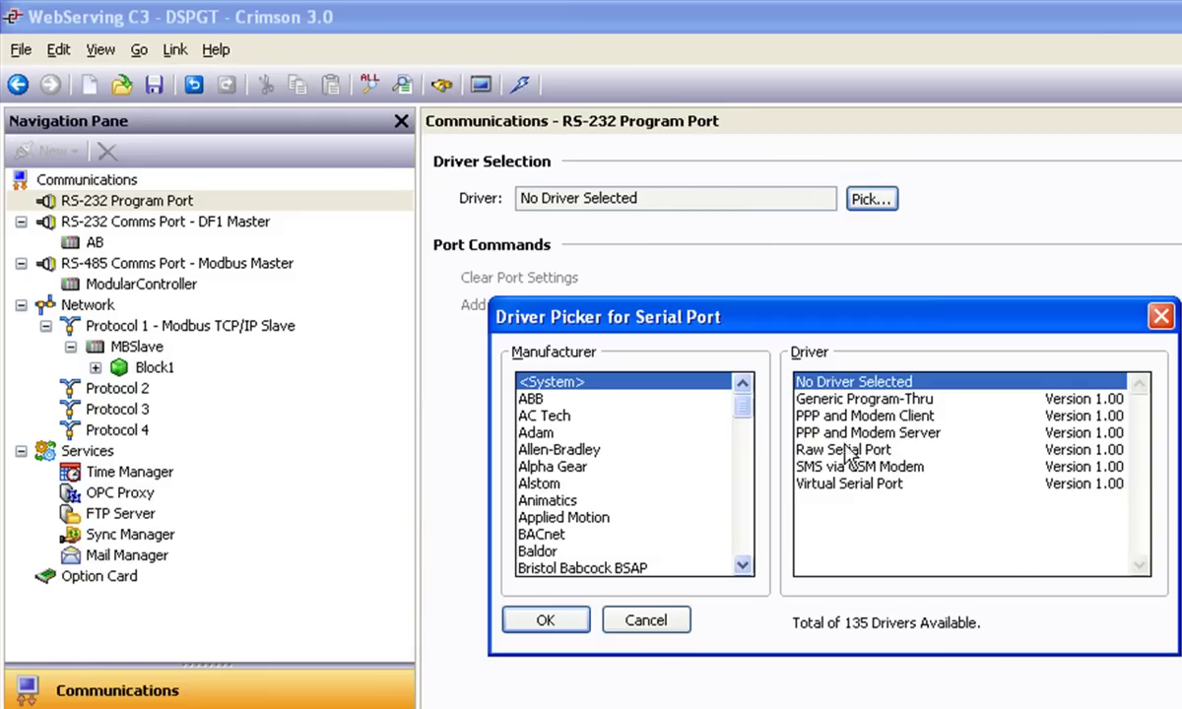
pyautogui.click(646, 620)
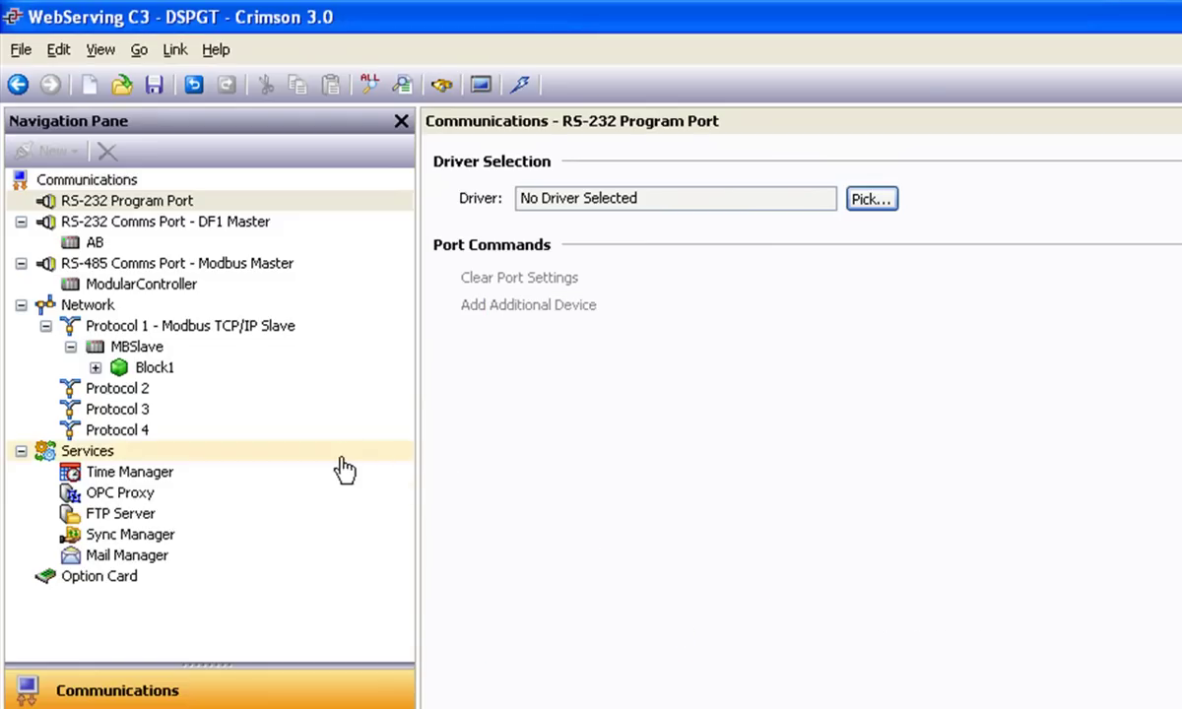
pyautogui.click(131, 581)
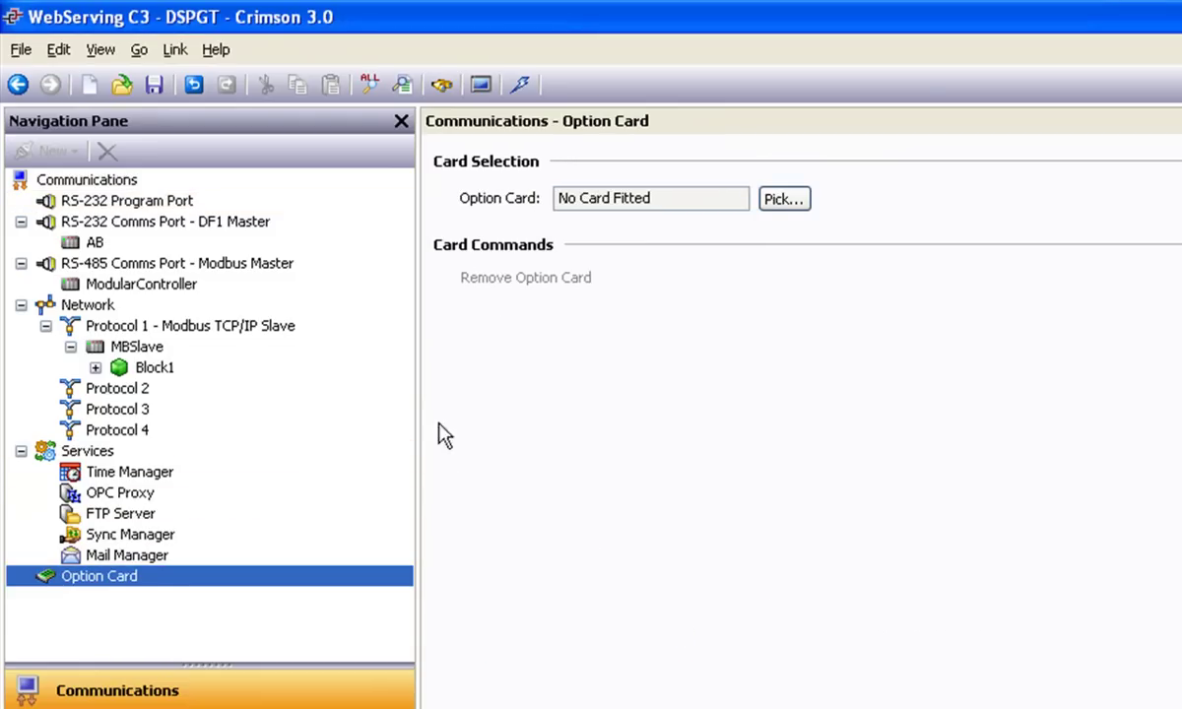
pyautogui.click(784, 201)
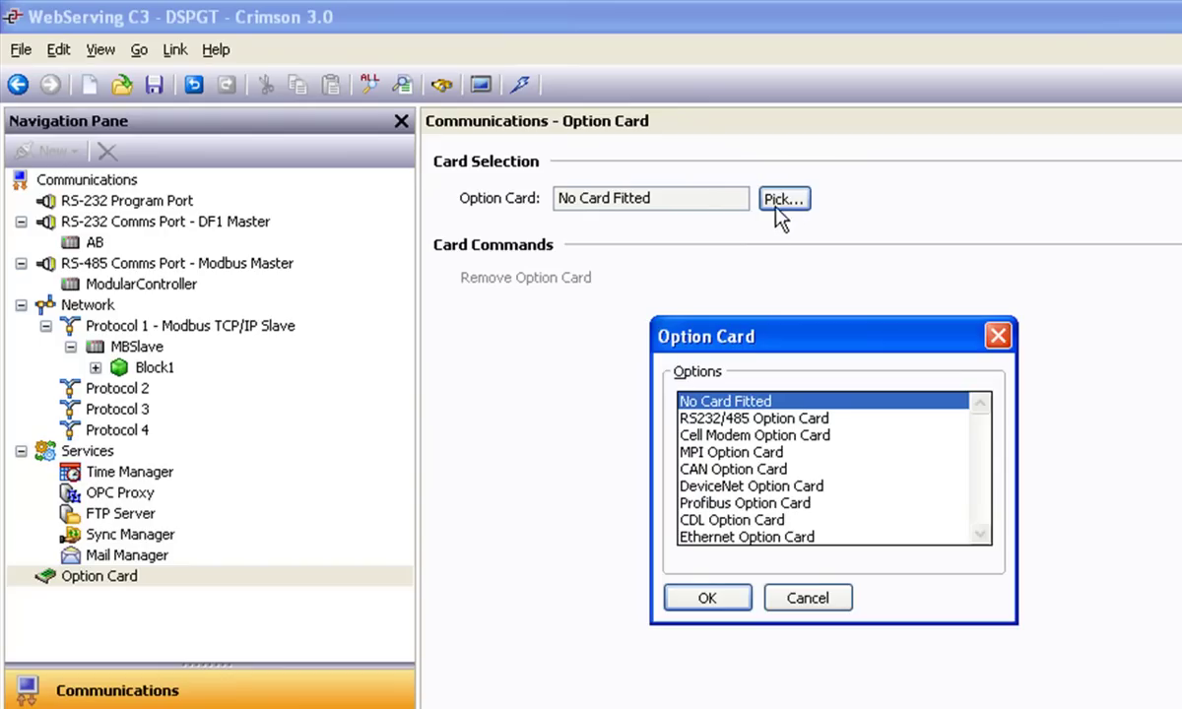
pyautogui.click(741, 437)
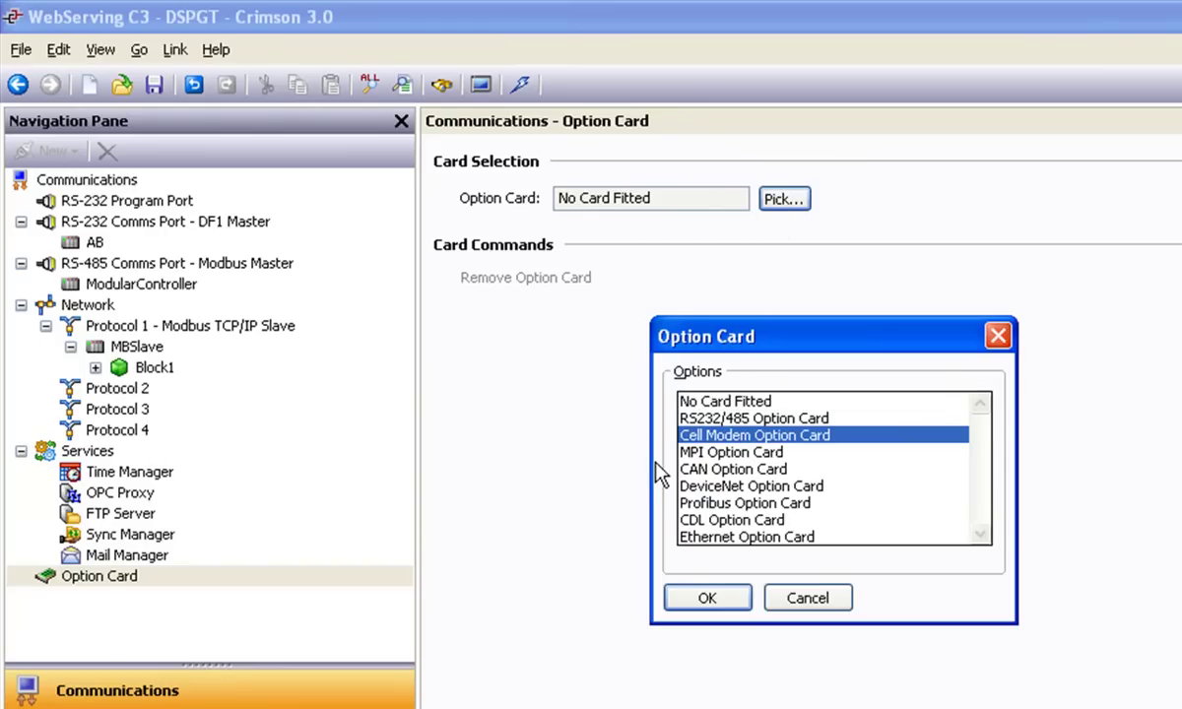
pyautogui.click(806, 598)
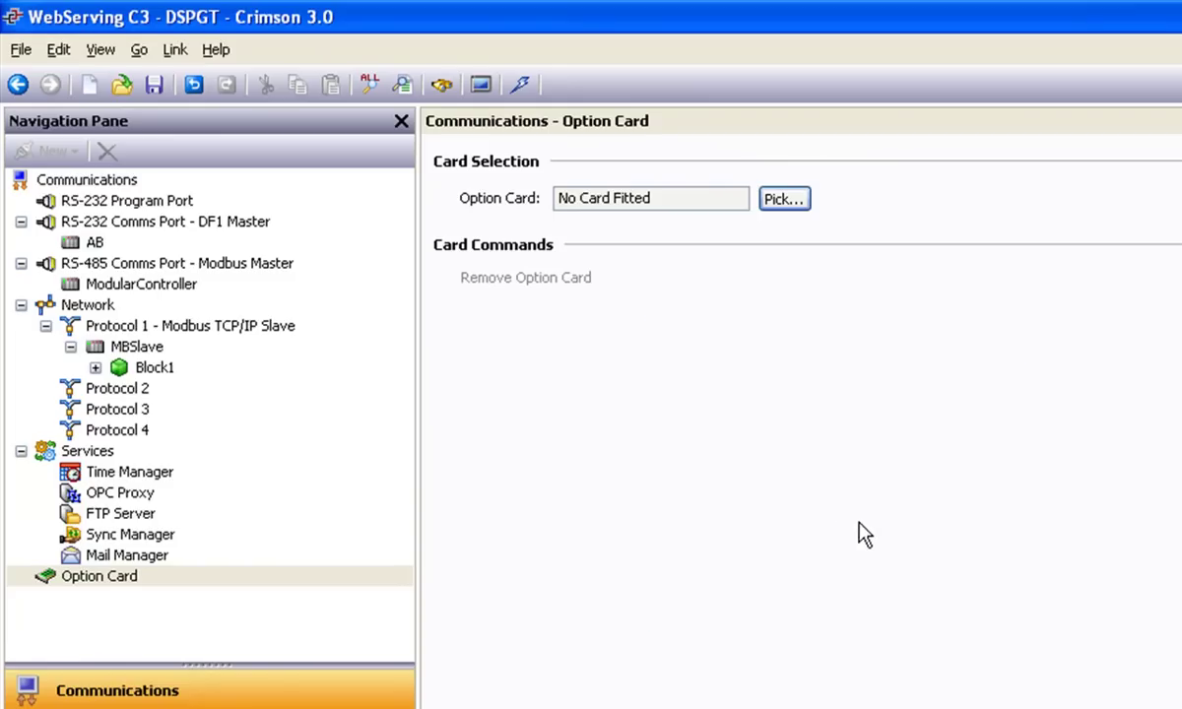
pyautogui.click(113, 306)
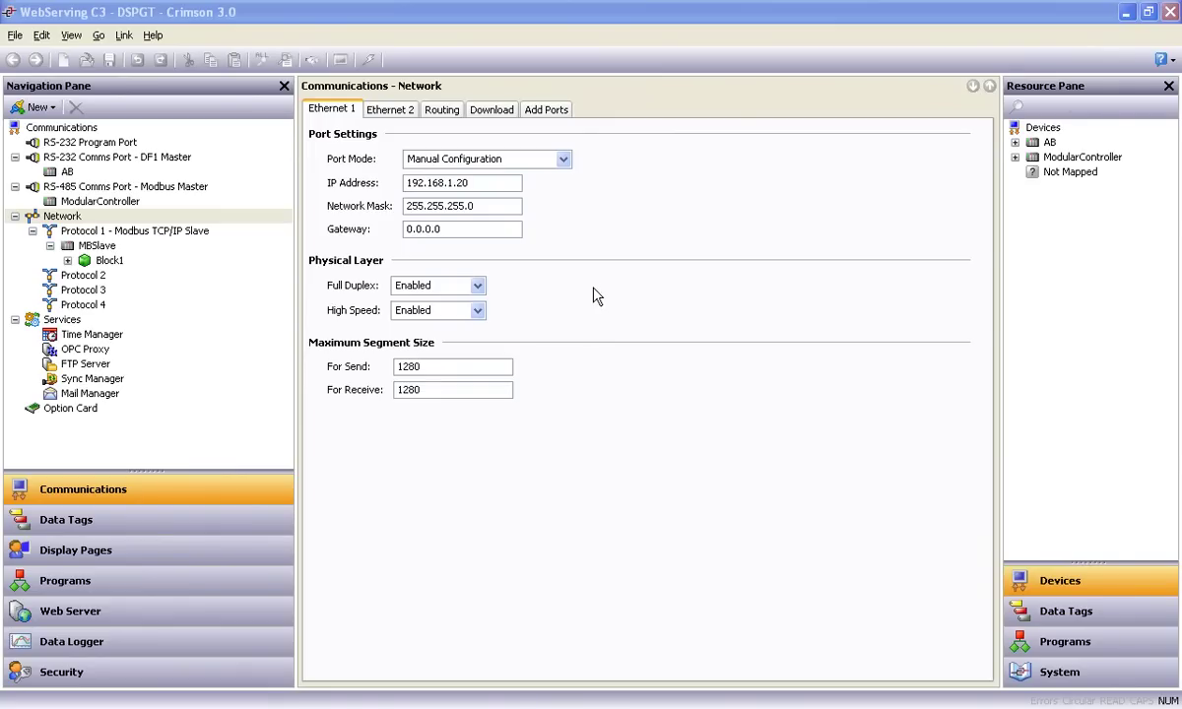
pyautogui.click(177, 617)
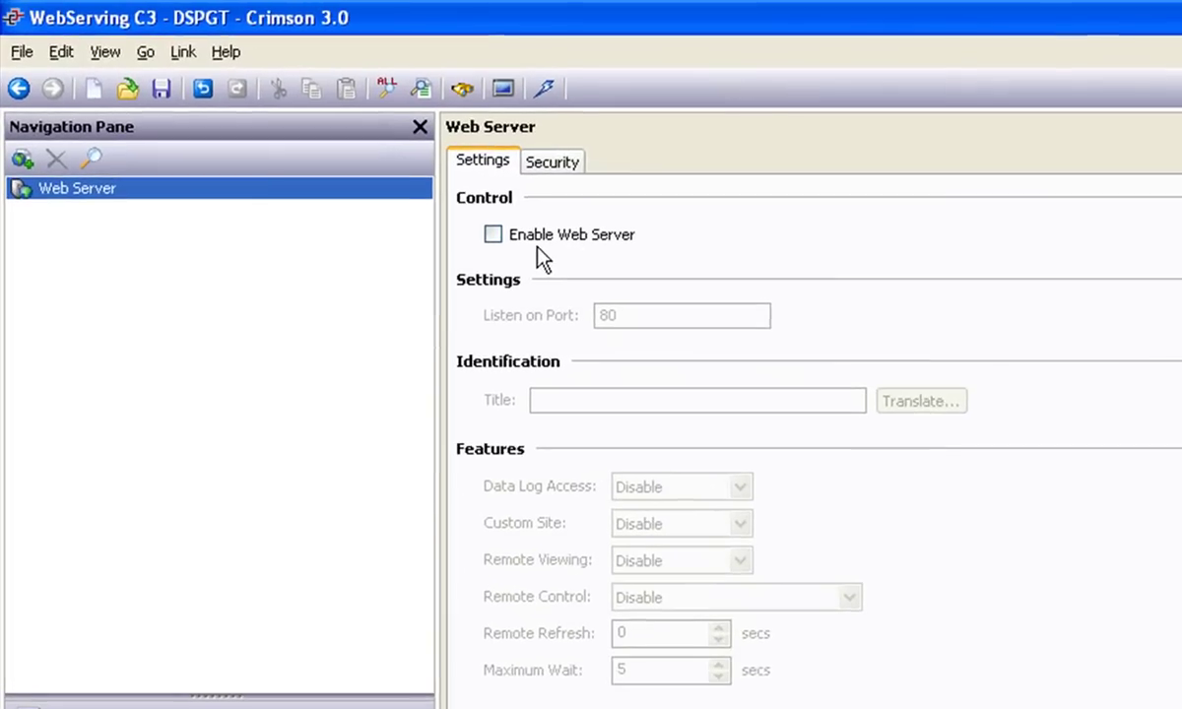
# Enable the web server and set its title to 'Bottle Filling'.
pyautogui.click(498, 239)
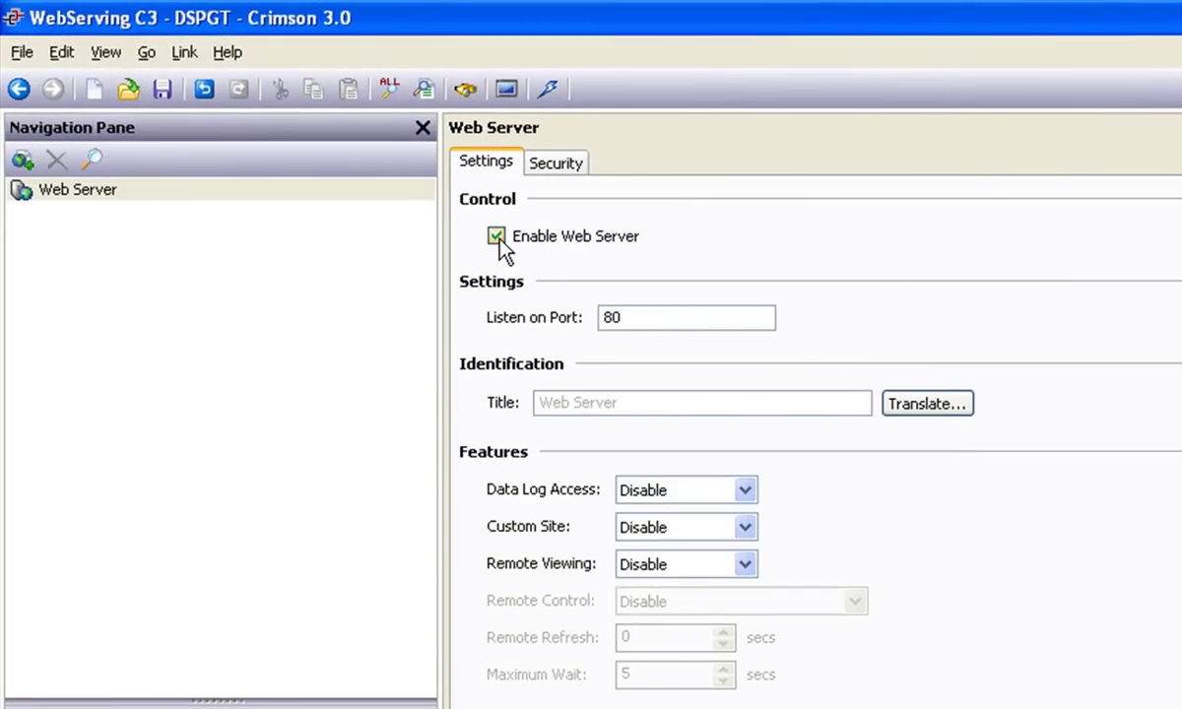
pyautogui.click(634, 402)
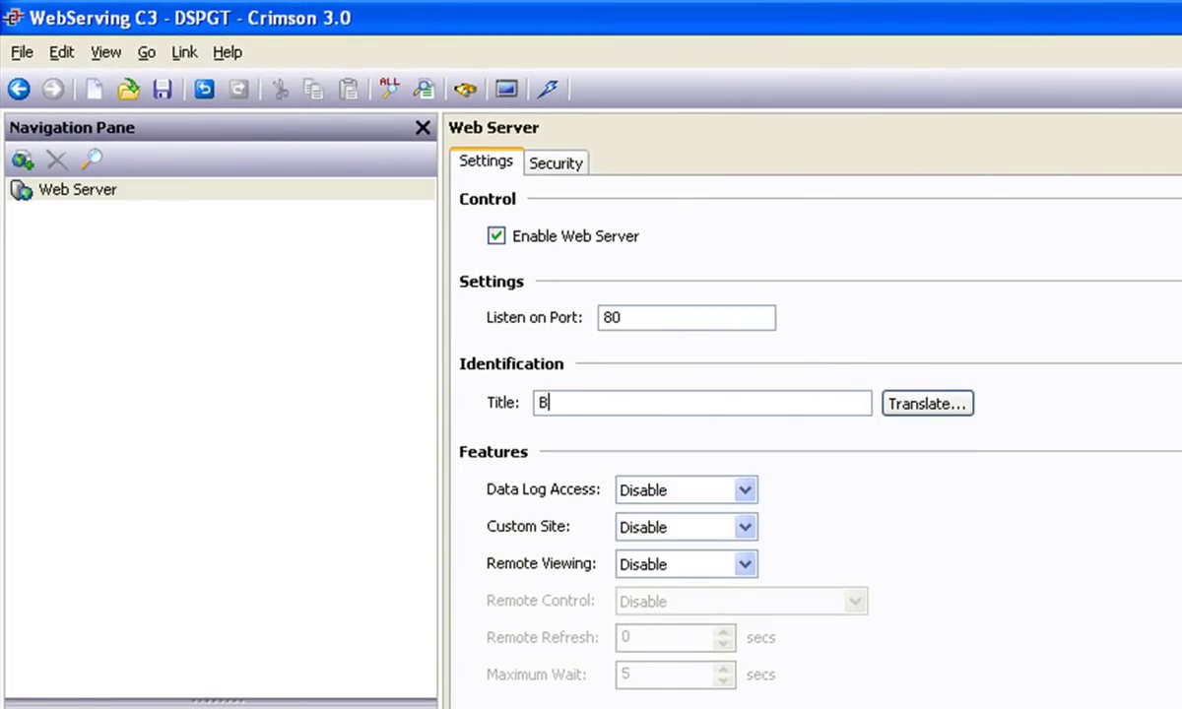
pyautogui.write('Bottle Filling')
pyautogui.hotkey('shift', 'Home')
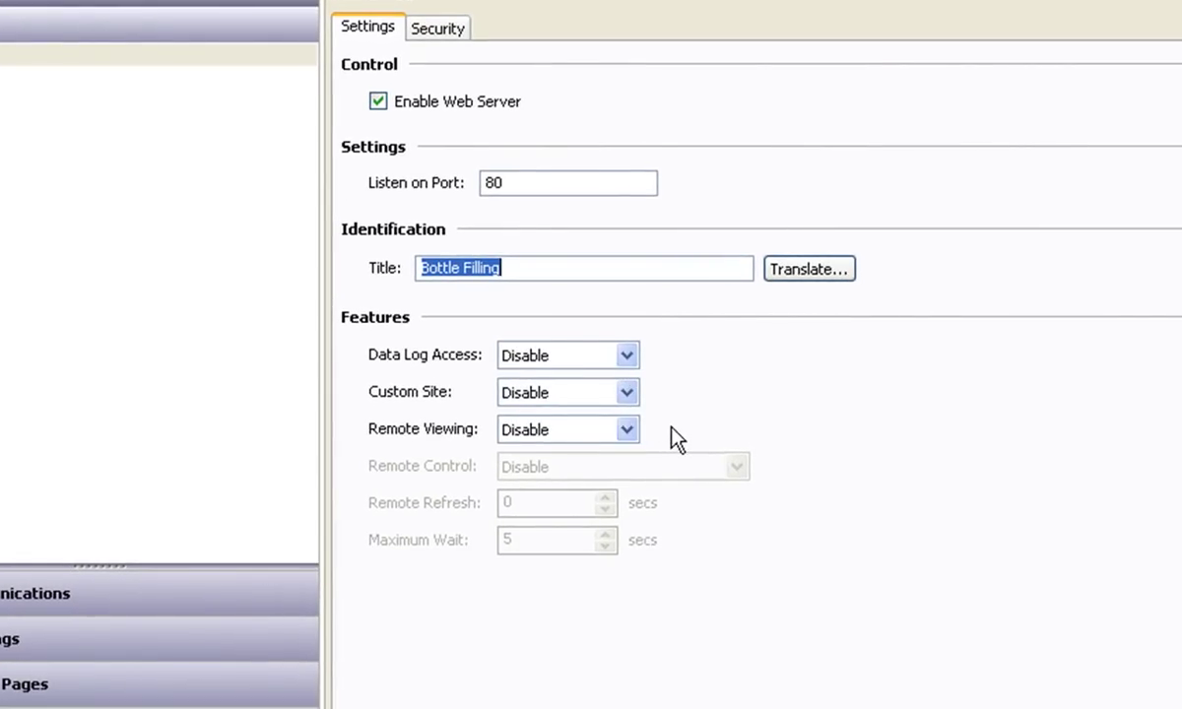
# Set Remote Viewing to Enable and Remote Control to Enable All Control.
pyautogui.click(626, 430)
pyautogui.click(604, 474)
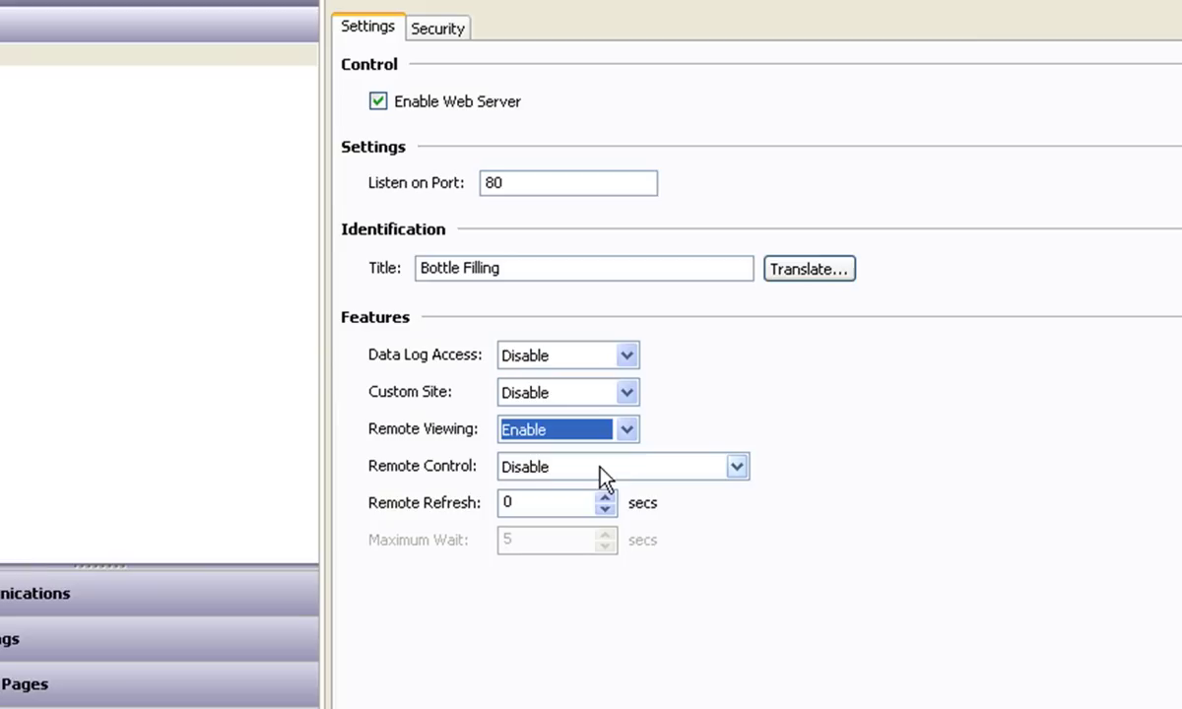
pyautogui.click(733, 467)
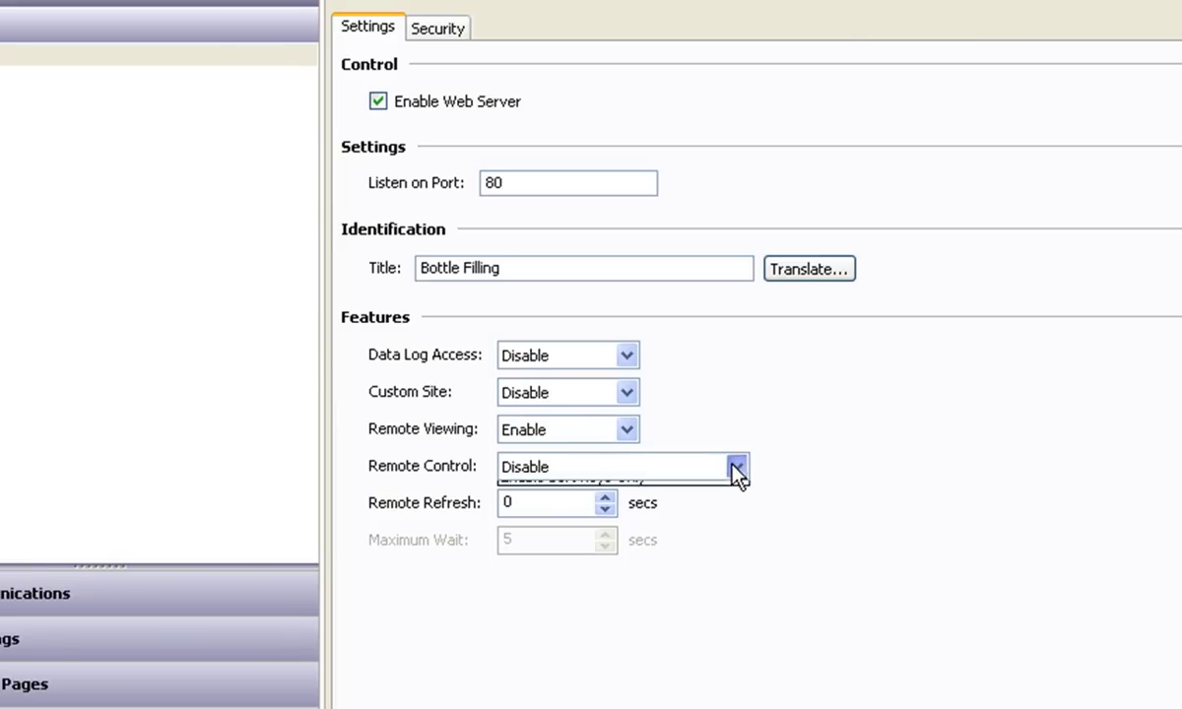
pyautogui.click(692, 514)
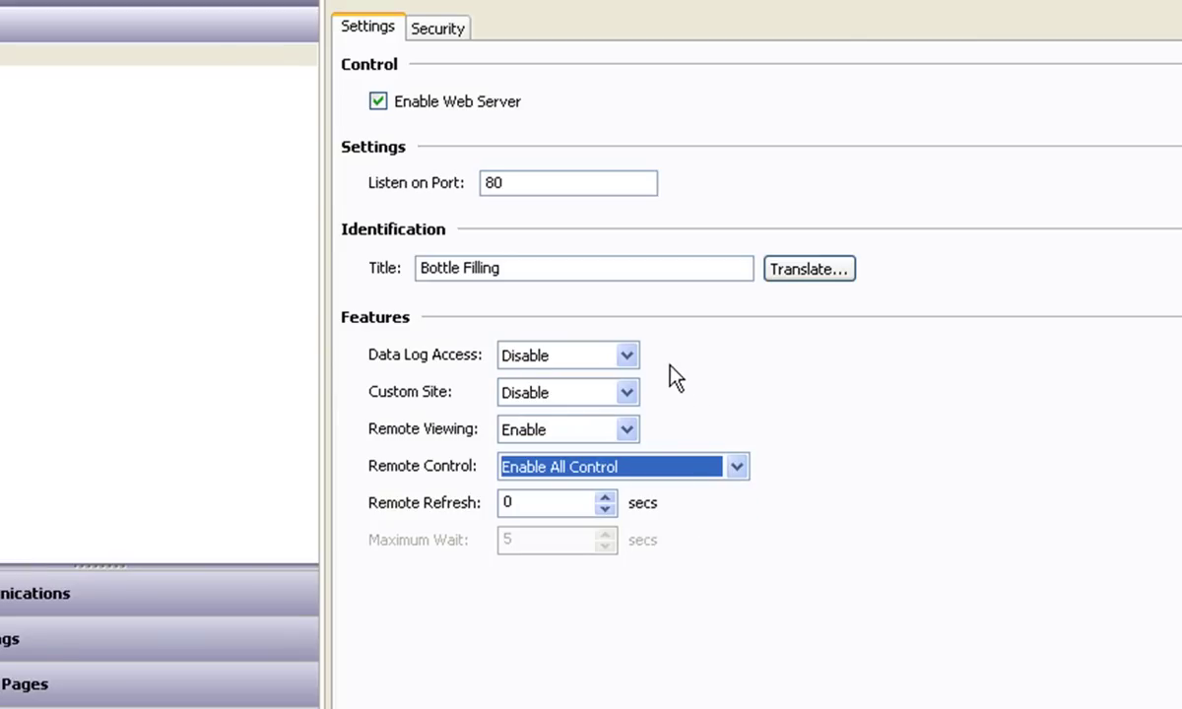
# Set Data Log Access to Enable.
pyautogui.click(627, 357)
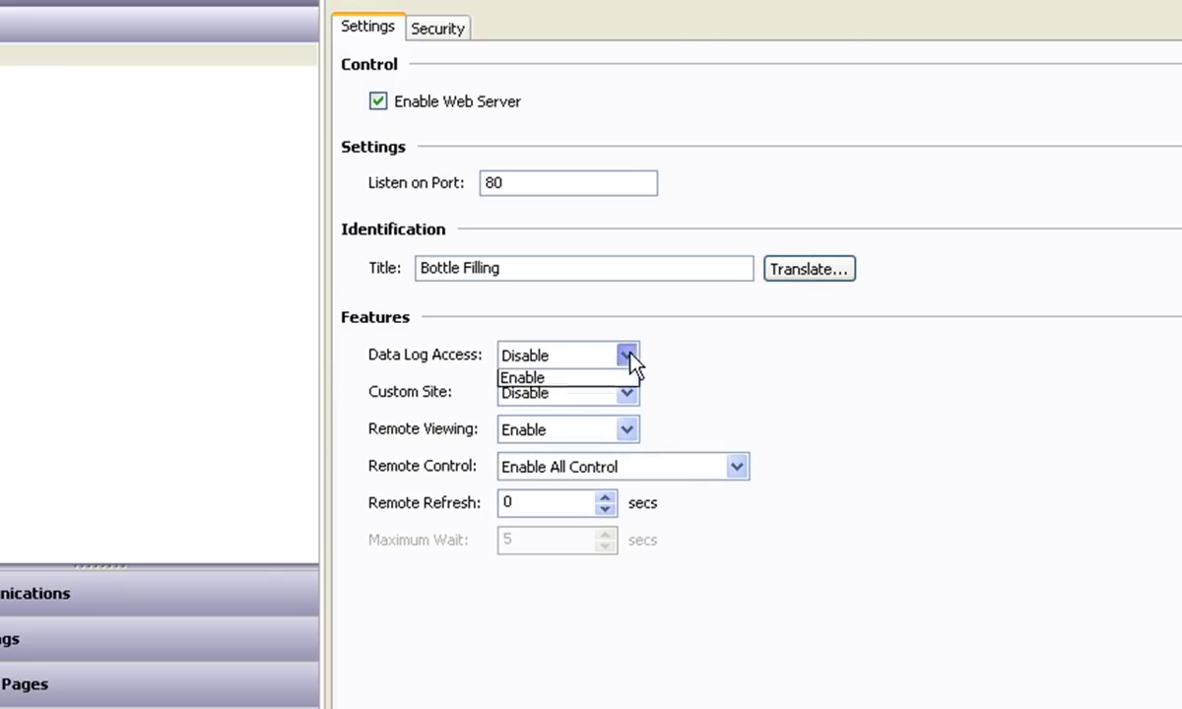
pyautogui.click(604, 399)
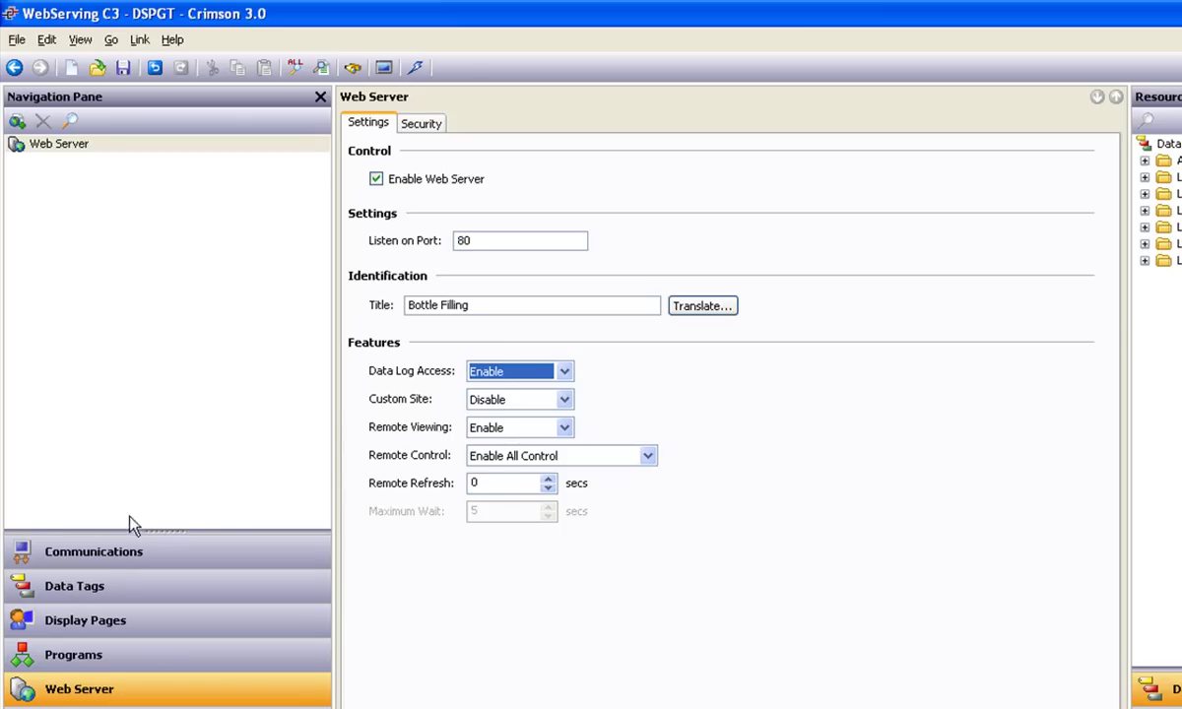
pyautogui.click(127, 555)
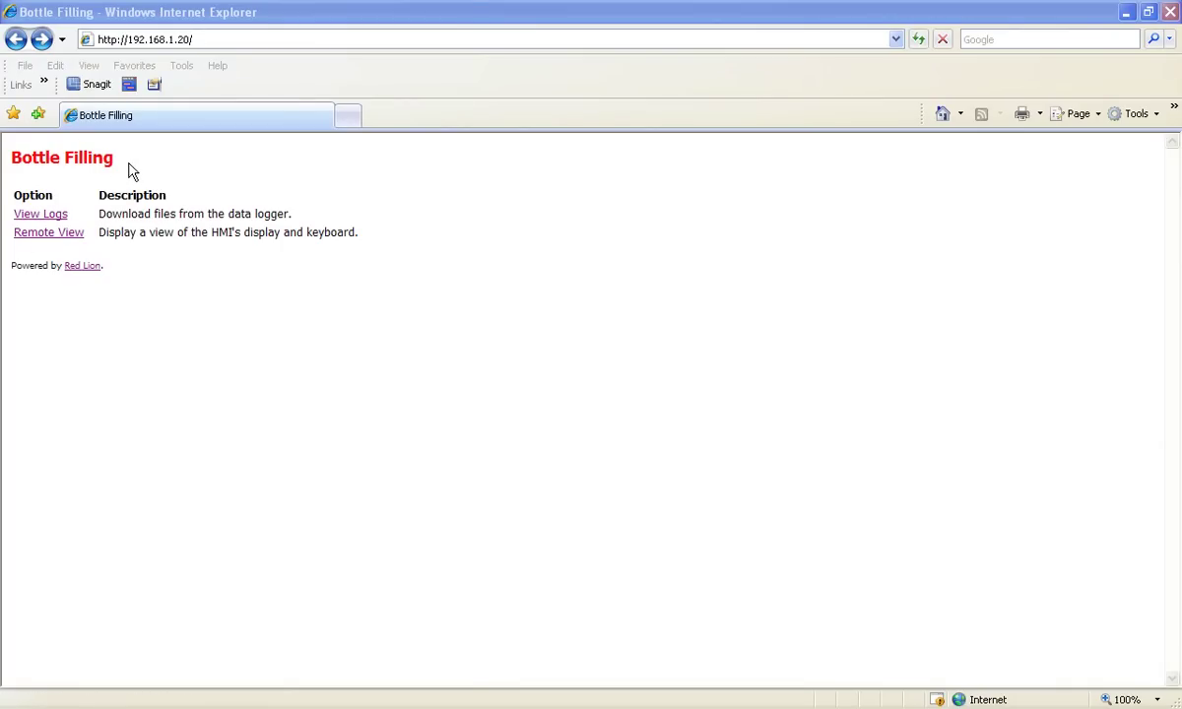
# In Remote View, go to Tank Temps and change MY1's setpoint from 50.0 to 85.0.
pyautogui.click(57, 236)
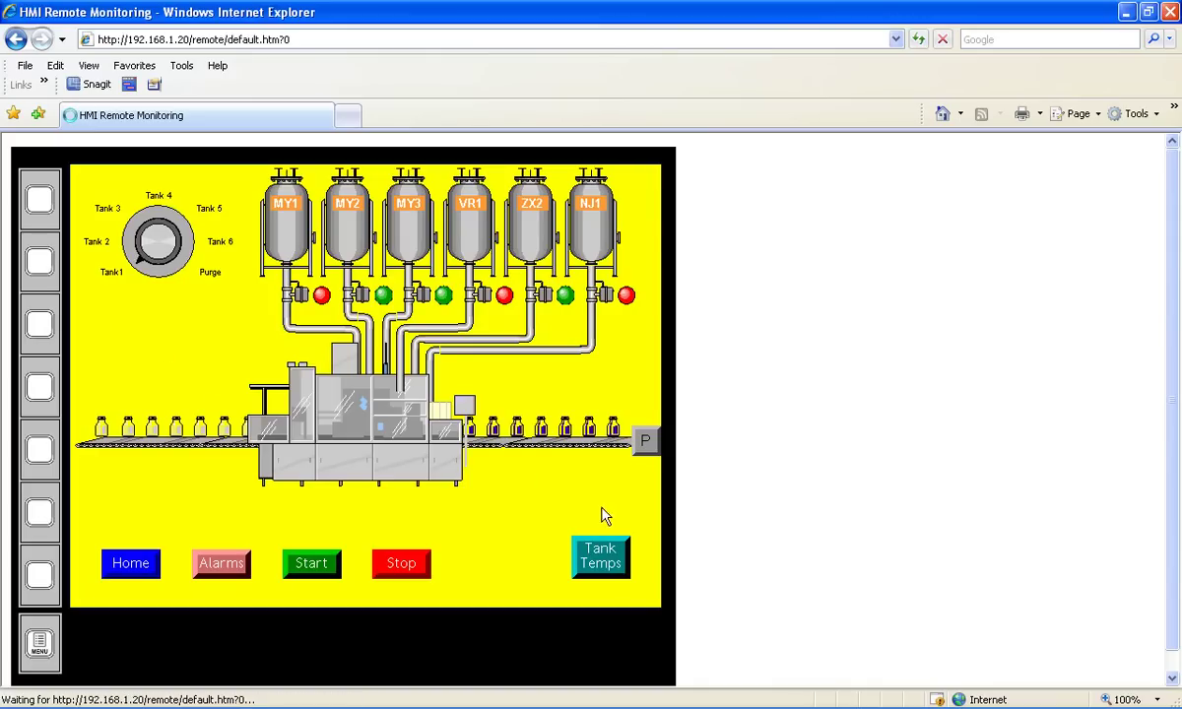
pyautogui.click(604, 561)
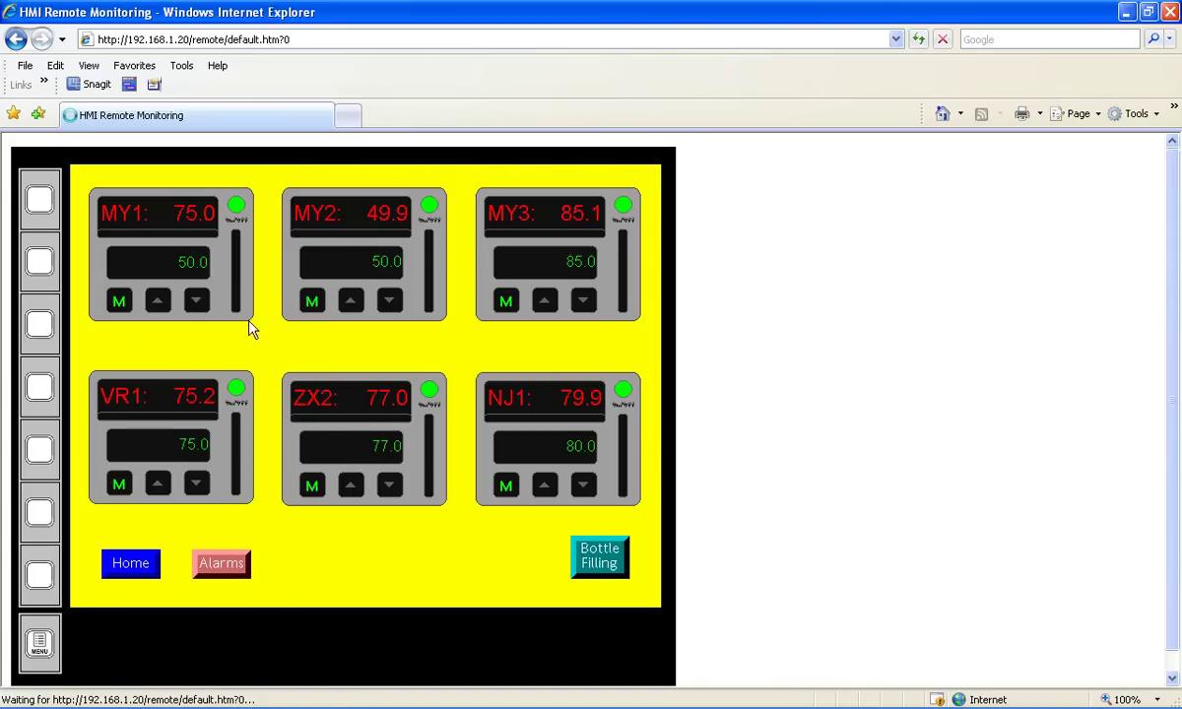
pyautogui.click(201, 264)
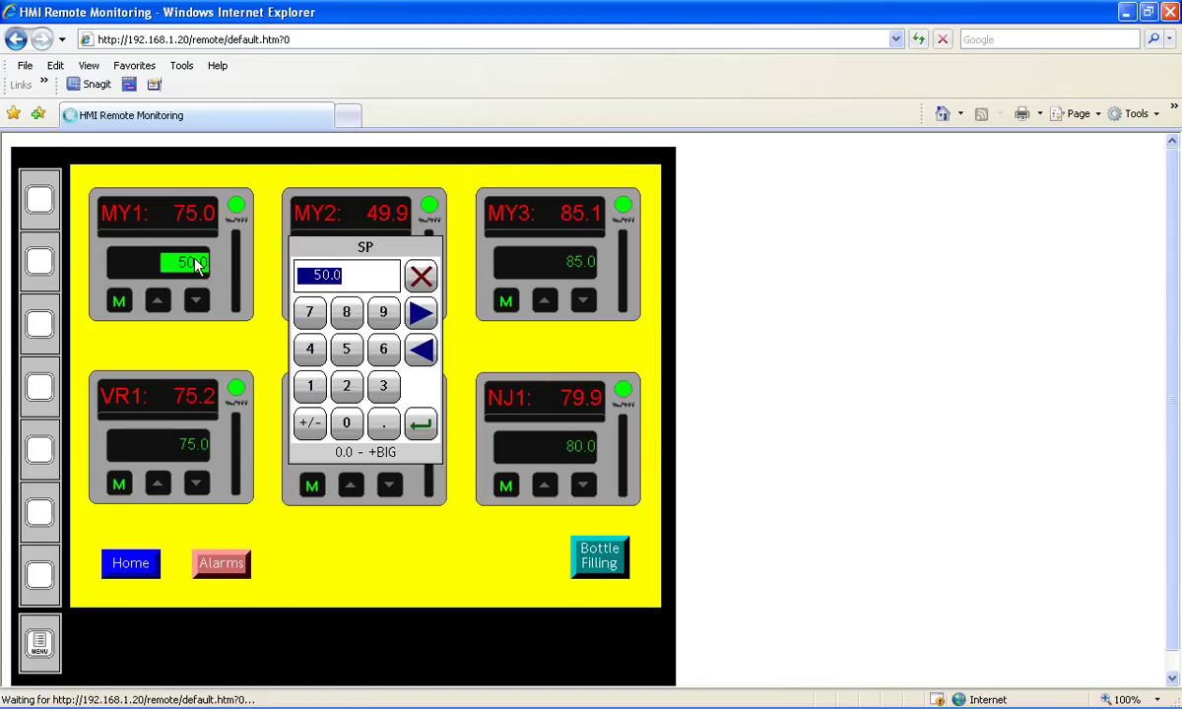
pyautogui.click(345, 317)
pyautogui.click(344, 346)
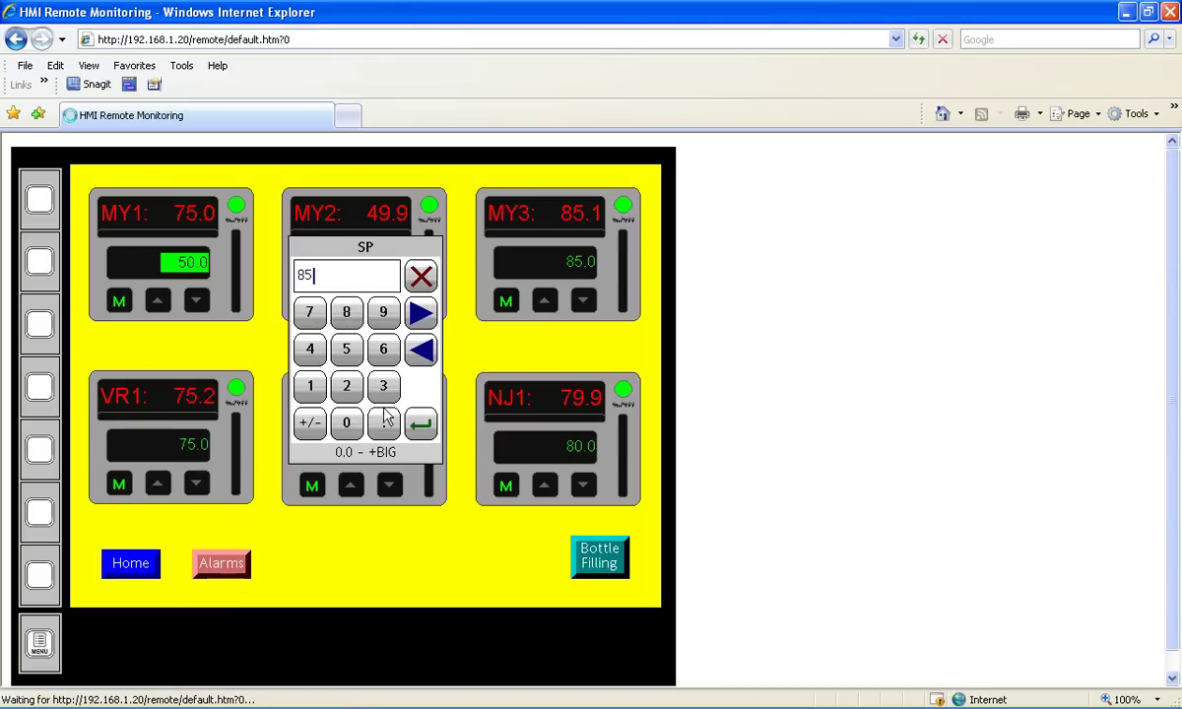
pyautogui.click(421, 426)
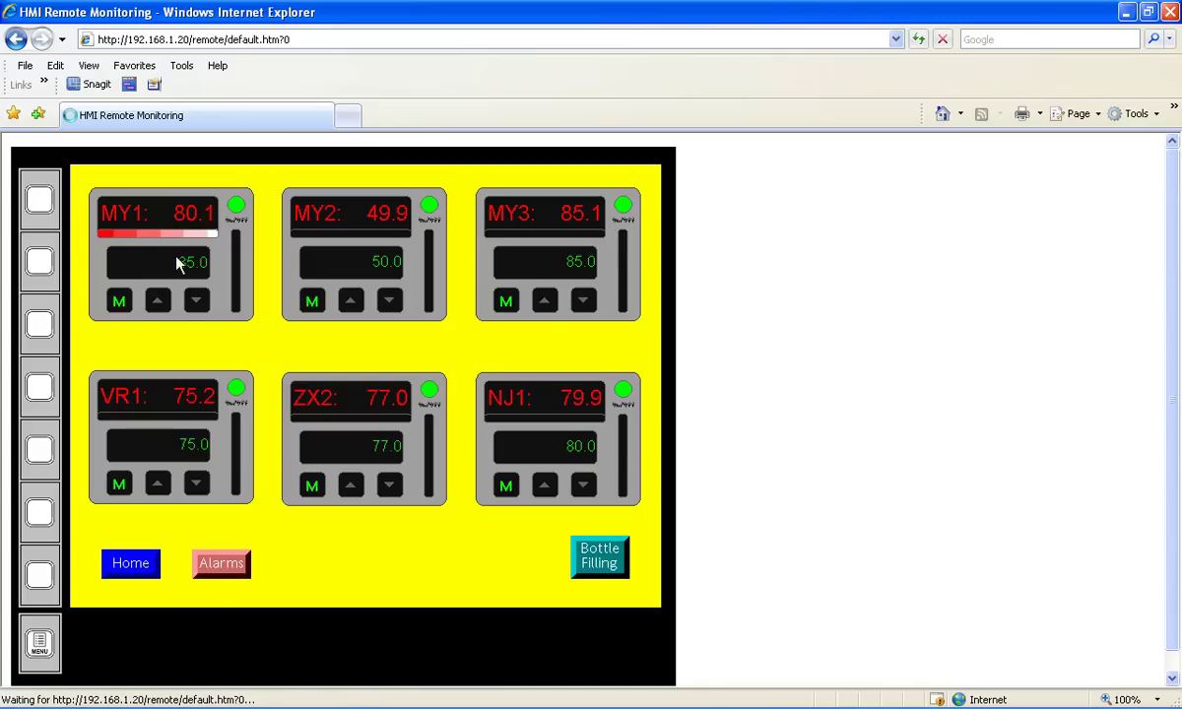
# Go back and open 10070816.CSV from the MY1 folder under View Logs.
pyautogui.click(16, 40)
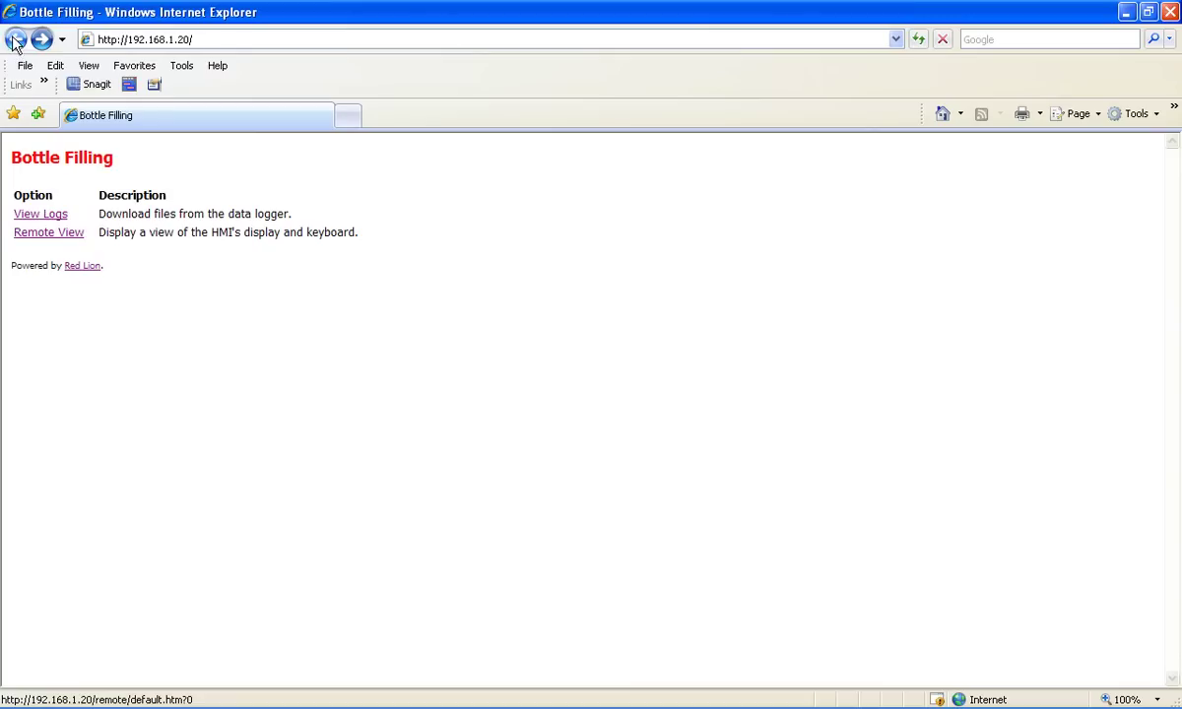
pyautogui.click(47, 217)
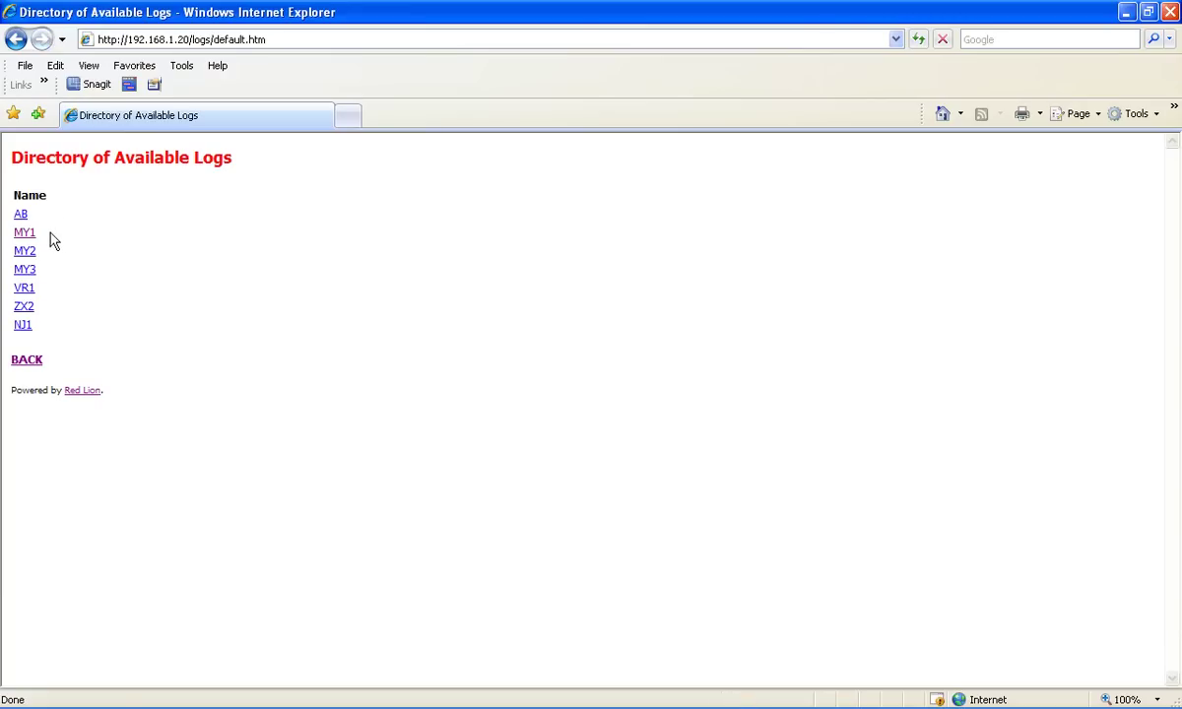
pyautogui.click(28, 234)
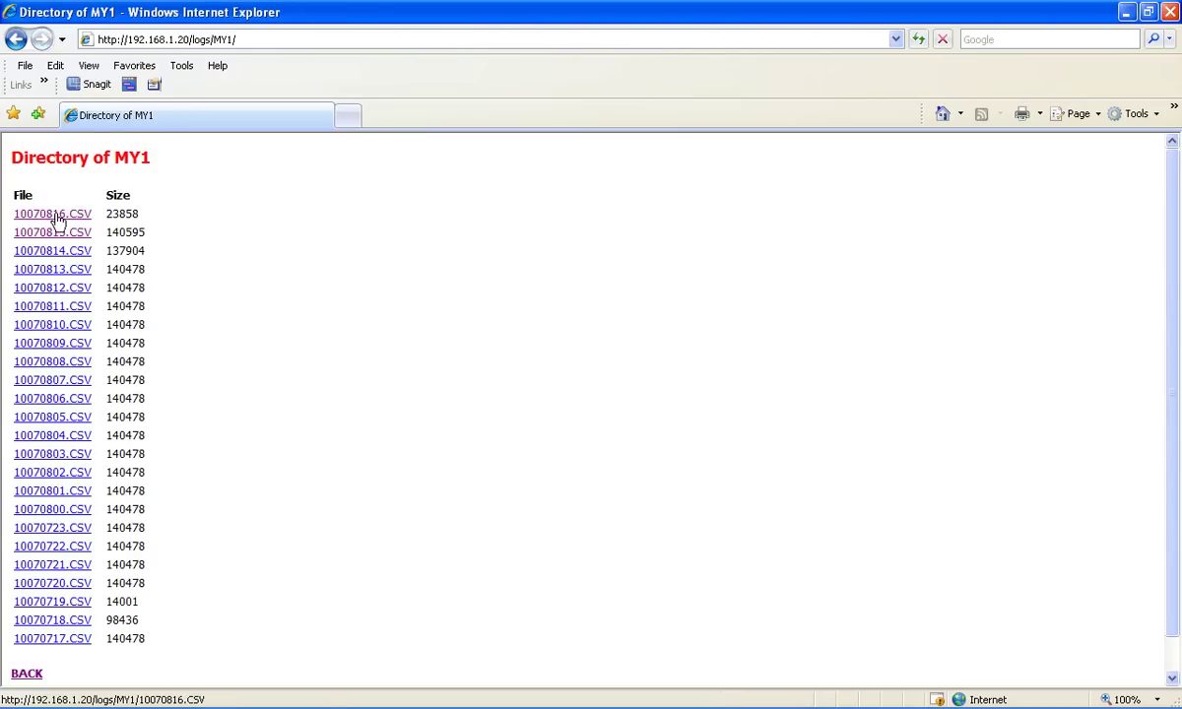
pyautogui.click(55, 215)
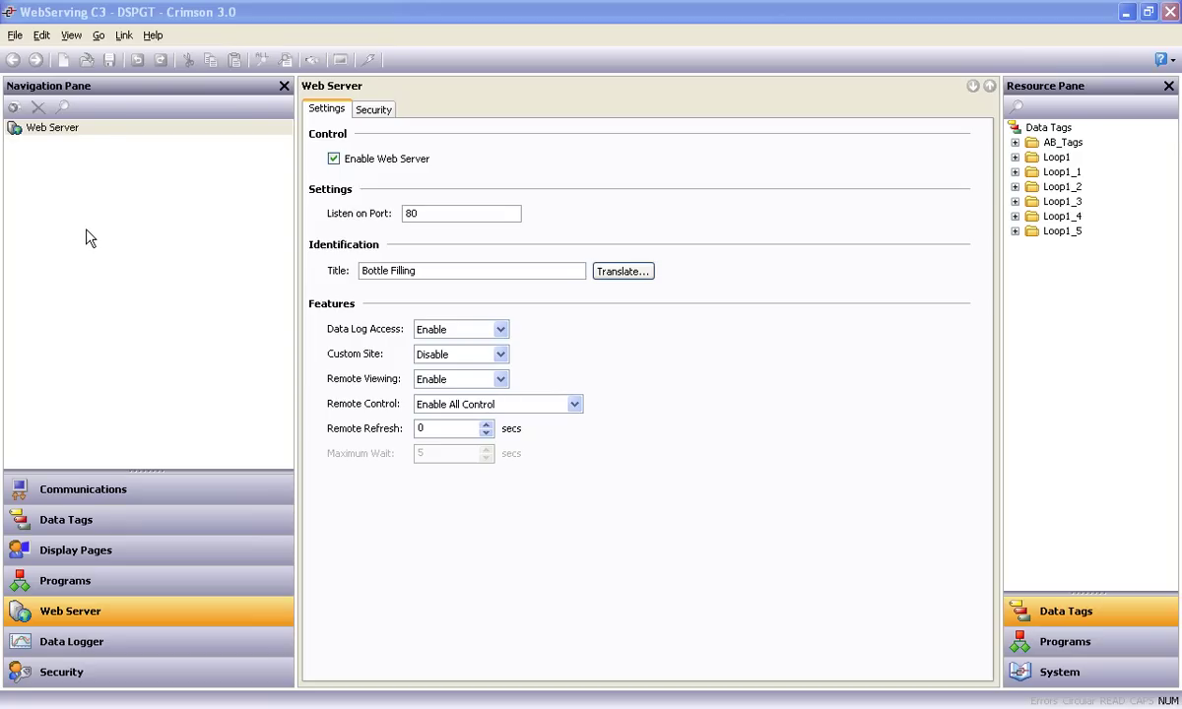
# Create data page Web1 with Loop1.PV and Loop1.SP and download it to the device.
pyautogui.click(57, 132)
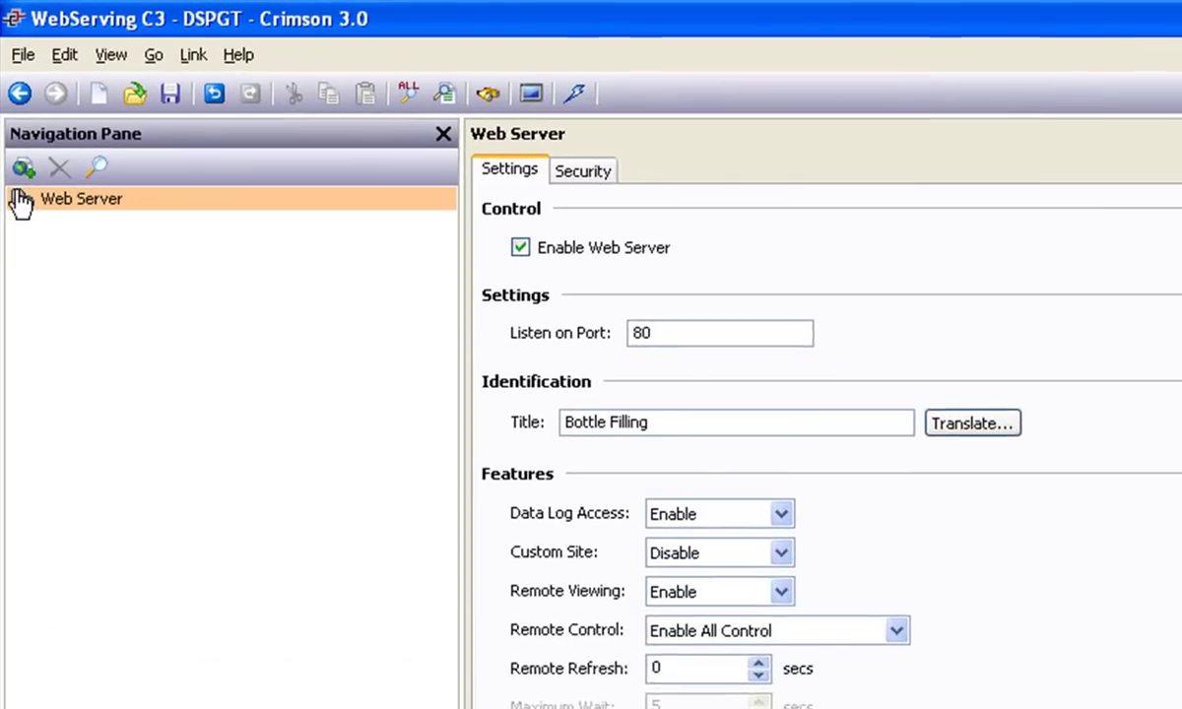
pyautogui.click(22, 178)
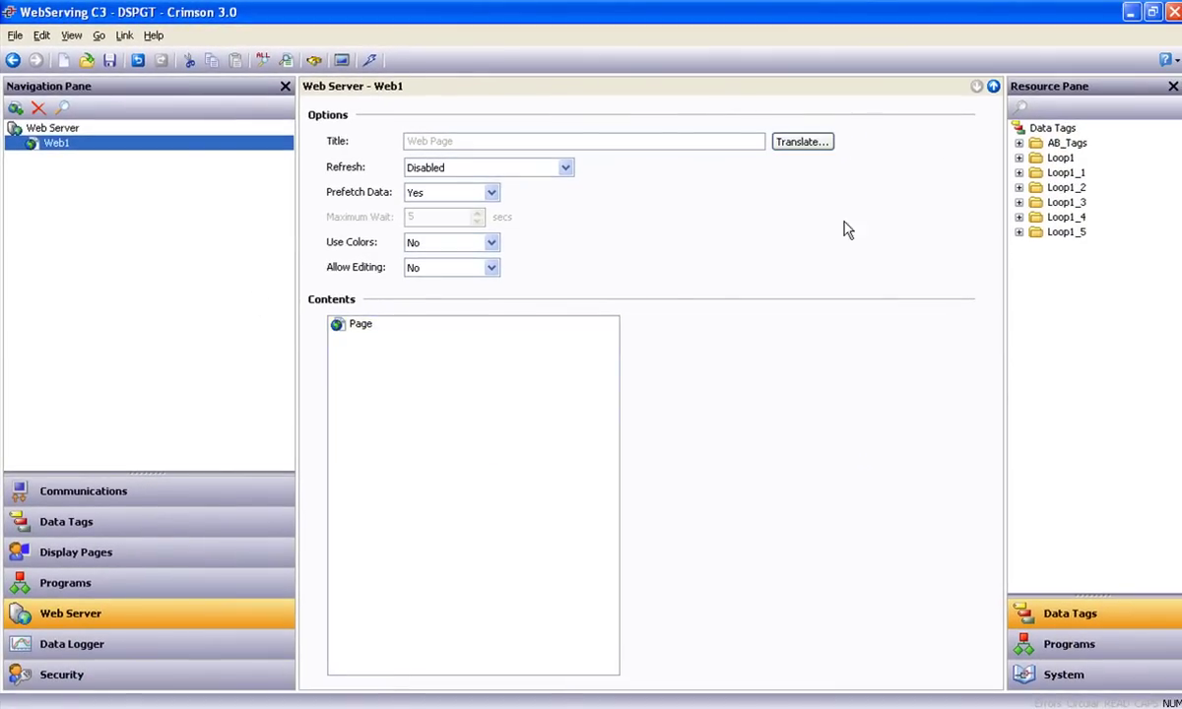
pyautogui.click(1019, 160)
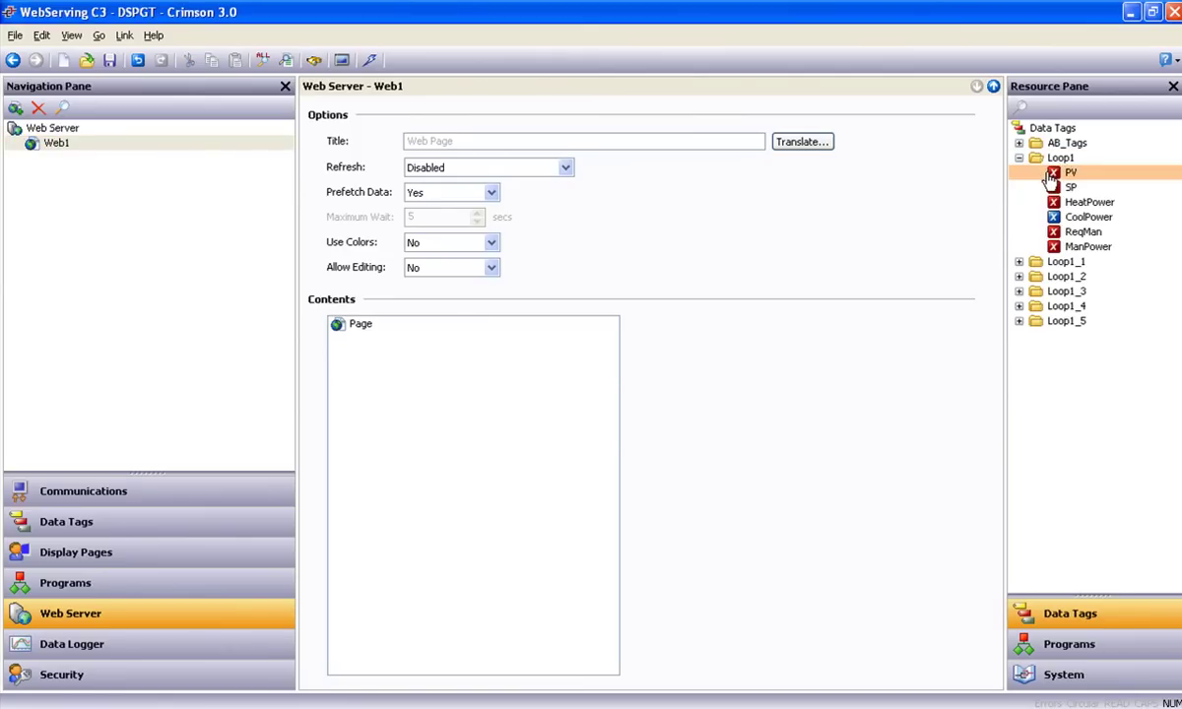
pyautogui.click(1050, 185)
pyautogui.keyDown('shift'); pyautogui.click(1053, 174); pyautogui.keyUp('shift')
pyautogui.moveTo(1054, 173); pyautogui.dragTo(374, 385)
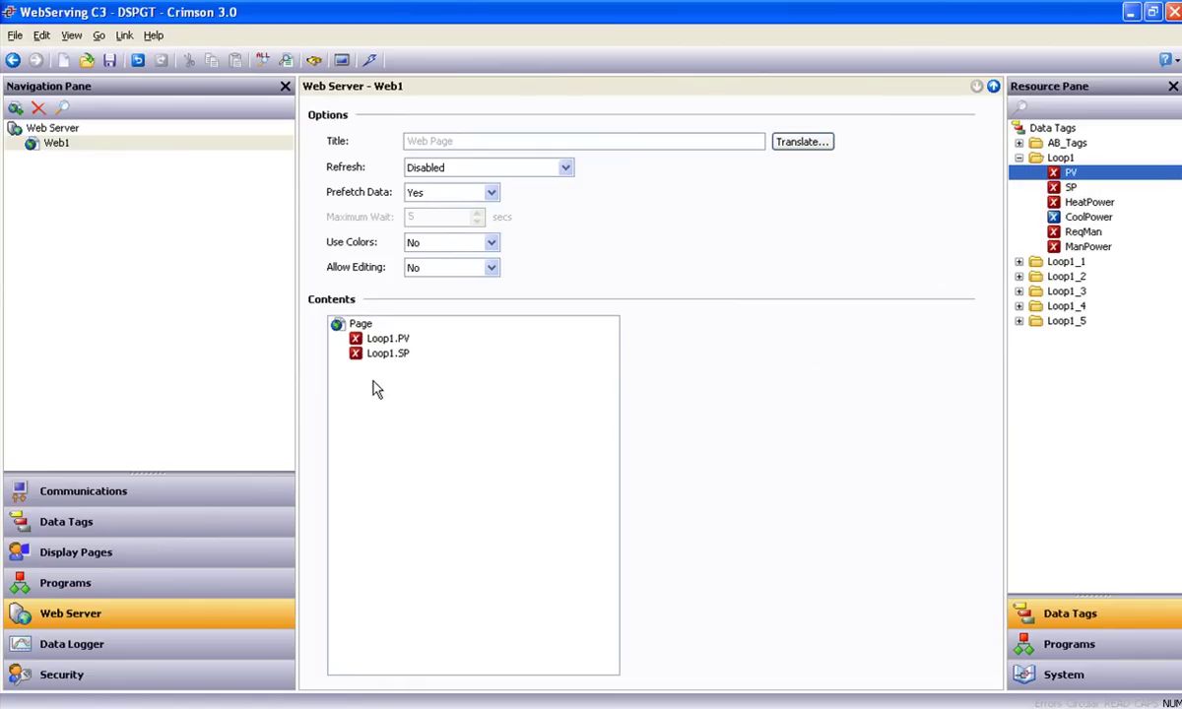
pyautogui.click(370, 60)
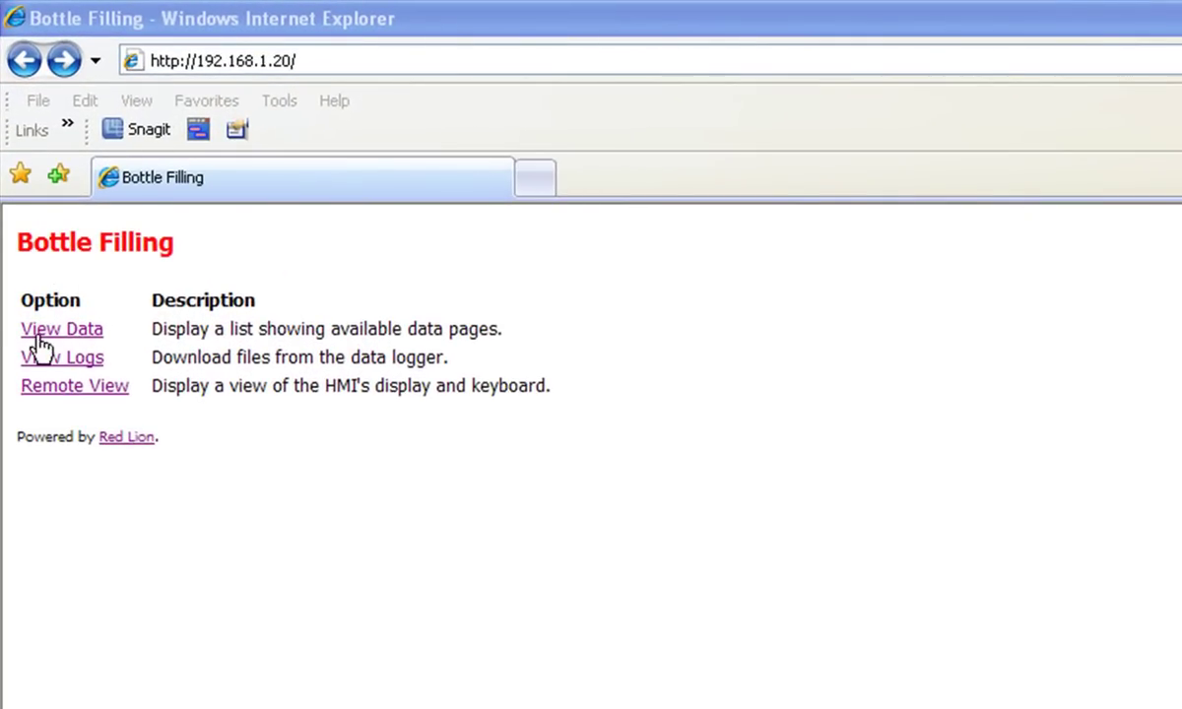
# Open the 'Web Page' data page from the View Data list.
pyautogui.click(76, 338)
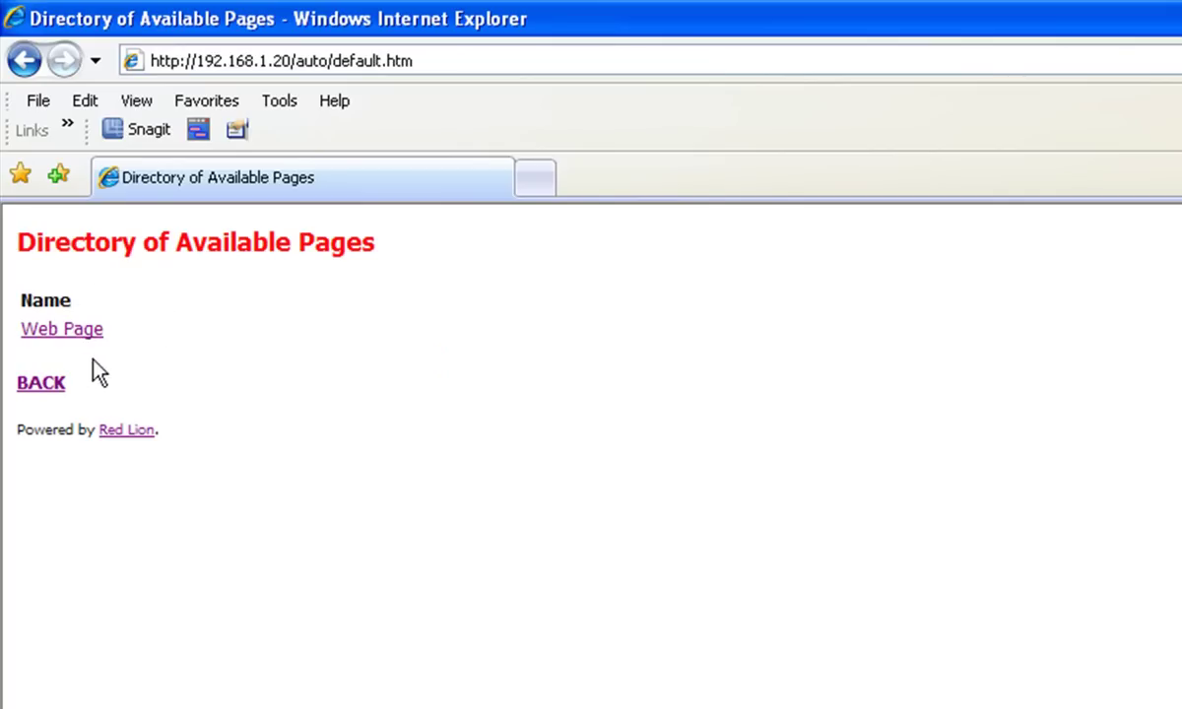
pyautogui.click(73, 338)
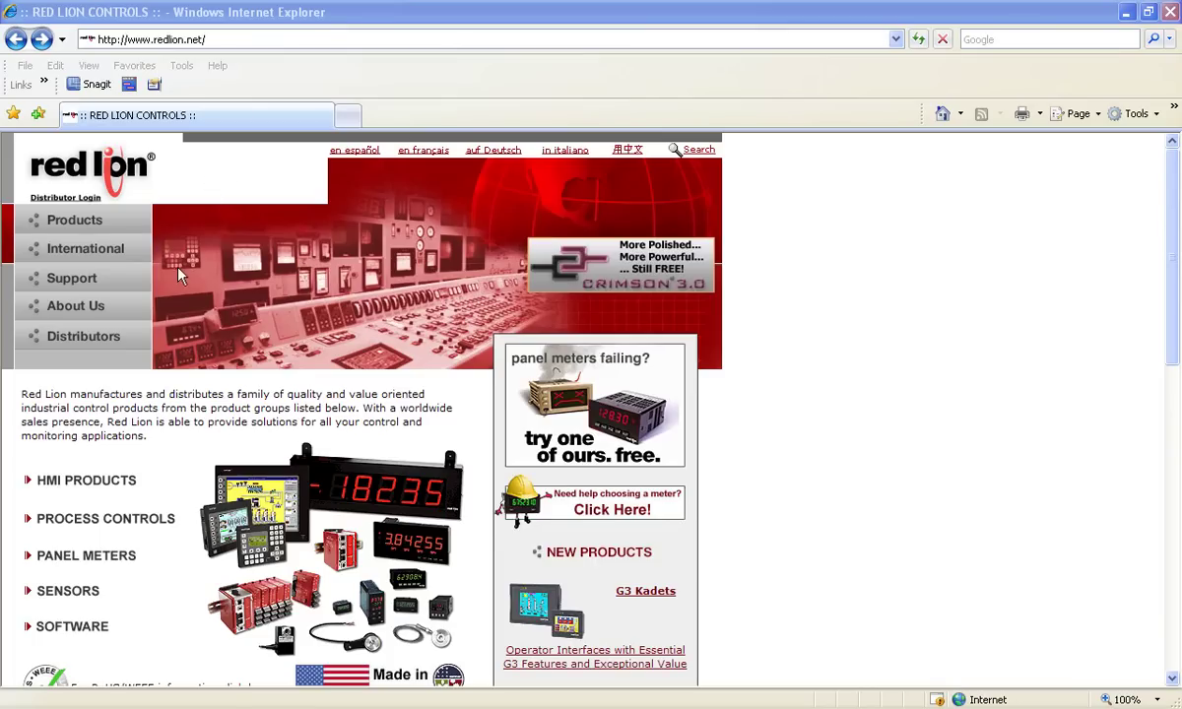
# Go through Support, Virtual Help Desk and Tech Notes to 'Using the Web Server Custom Website'.
pyautogui.click(74, 279)
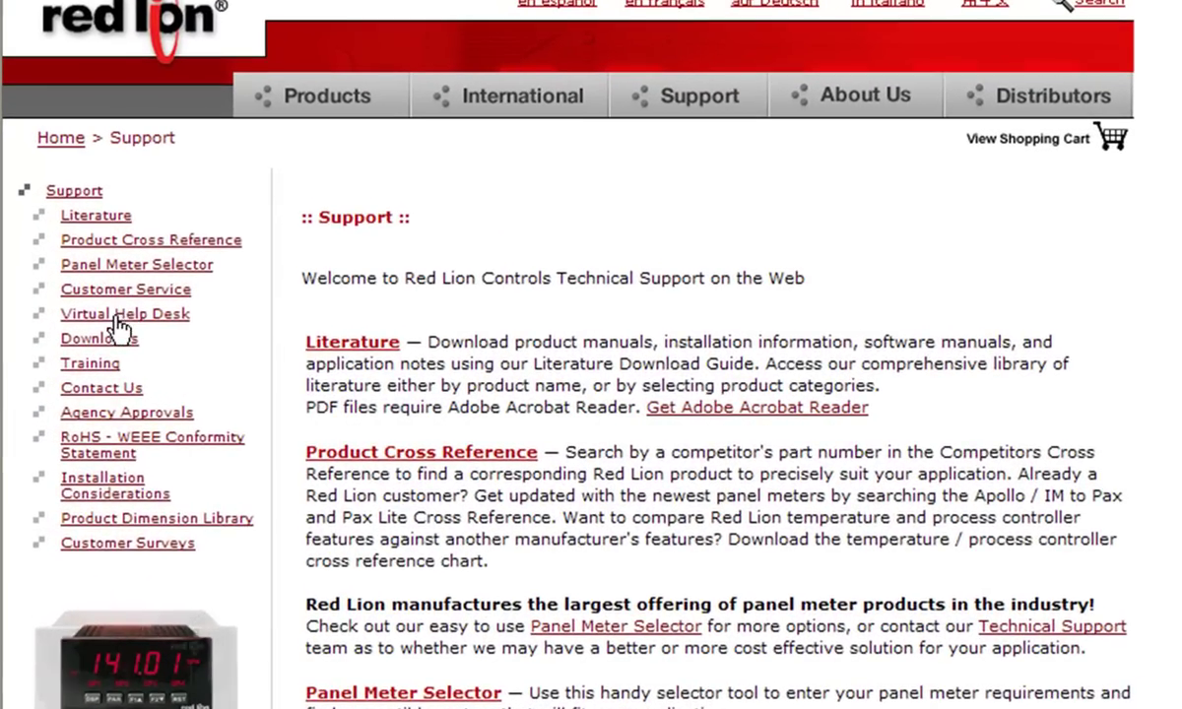
pyautogui.click(116, 318)
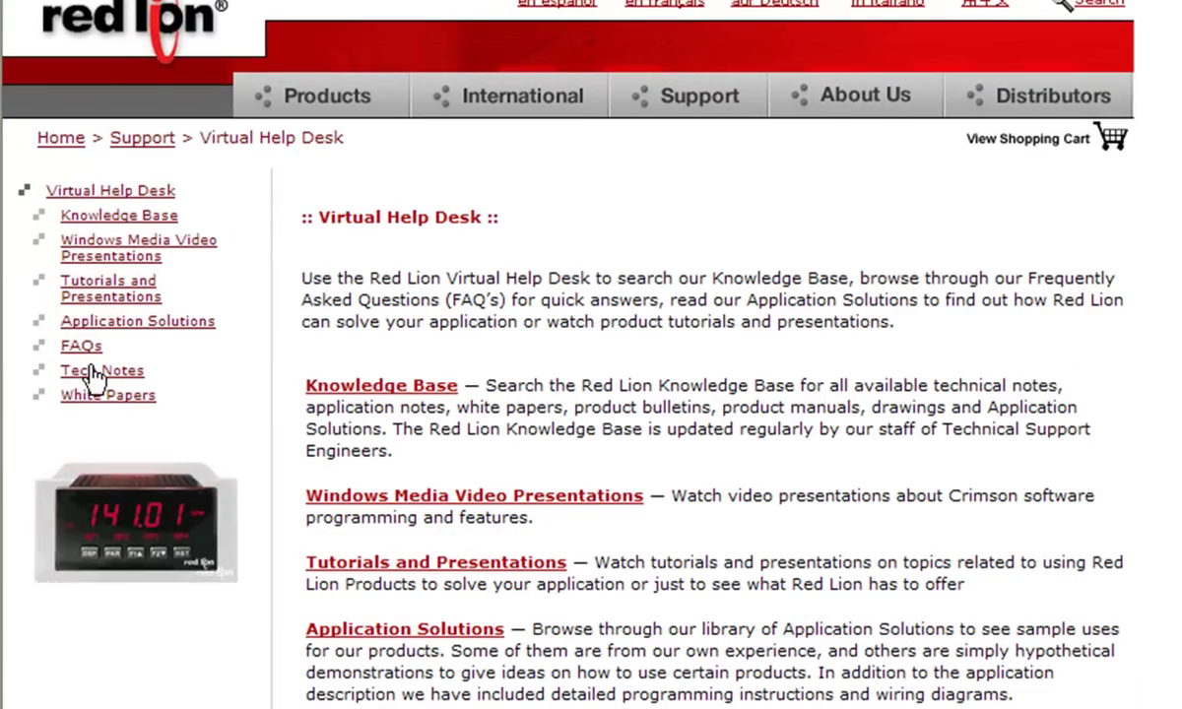
pyautogui.click(93, 372)
pyautogui.scroll(-10, 758, 308)
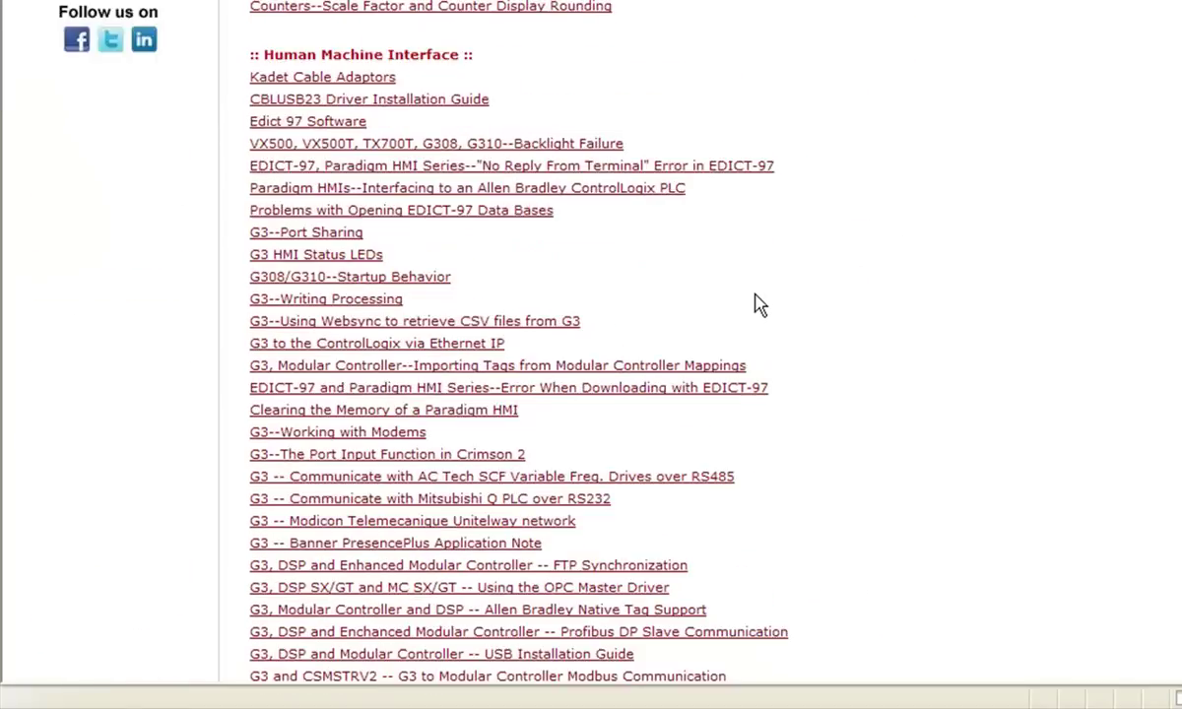
pyautogui.scroll(-8, 758, 306)
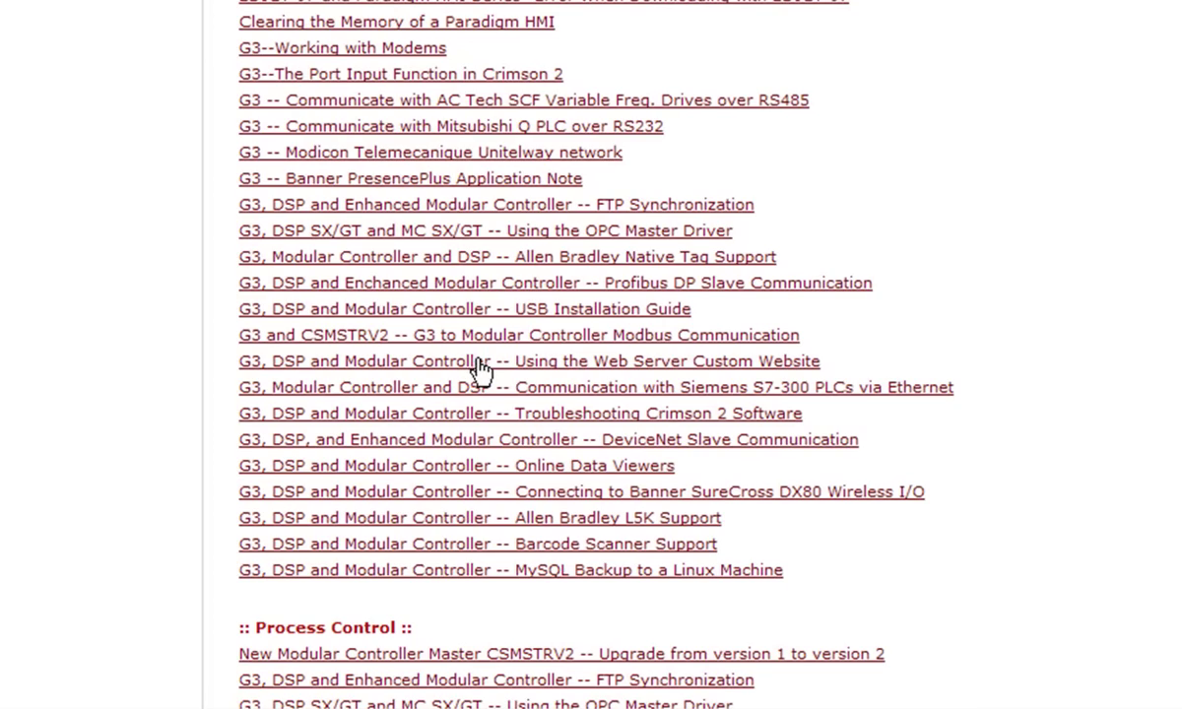
pyautogui.click(480, 370)
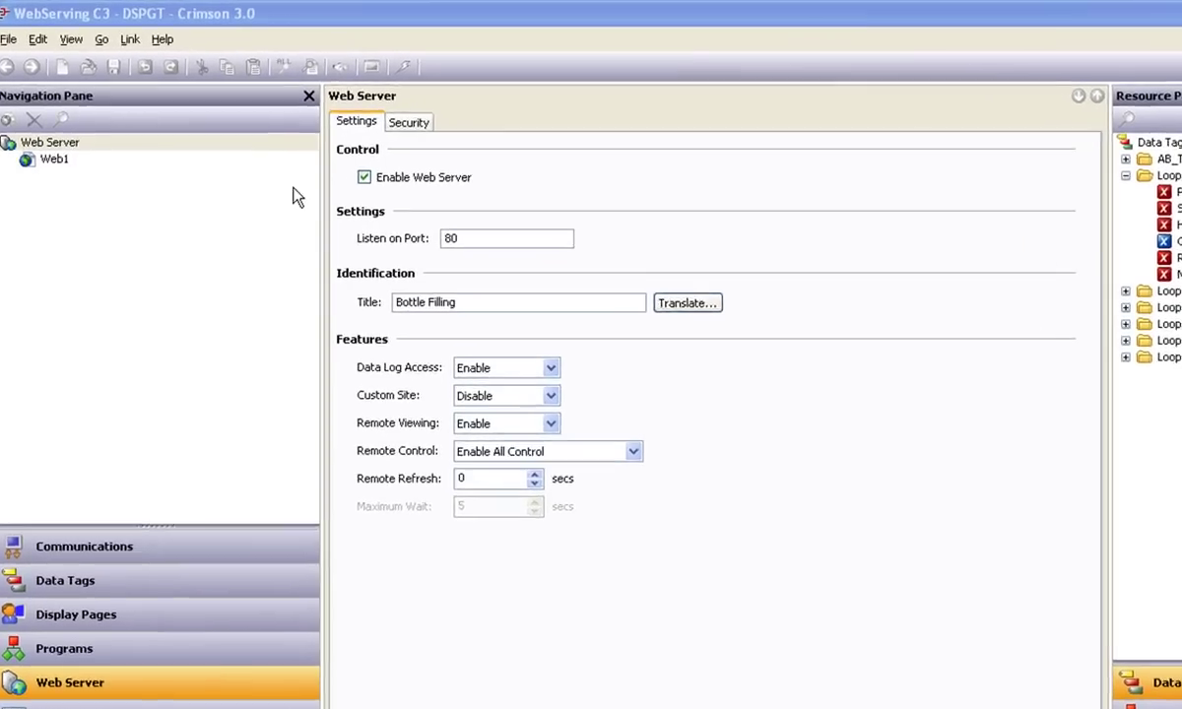
# Set the web server's Server Access to Restrict Control and Edits, then go to Security.
pyautogui.click(409, 124)
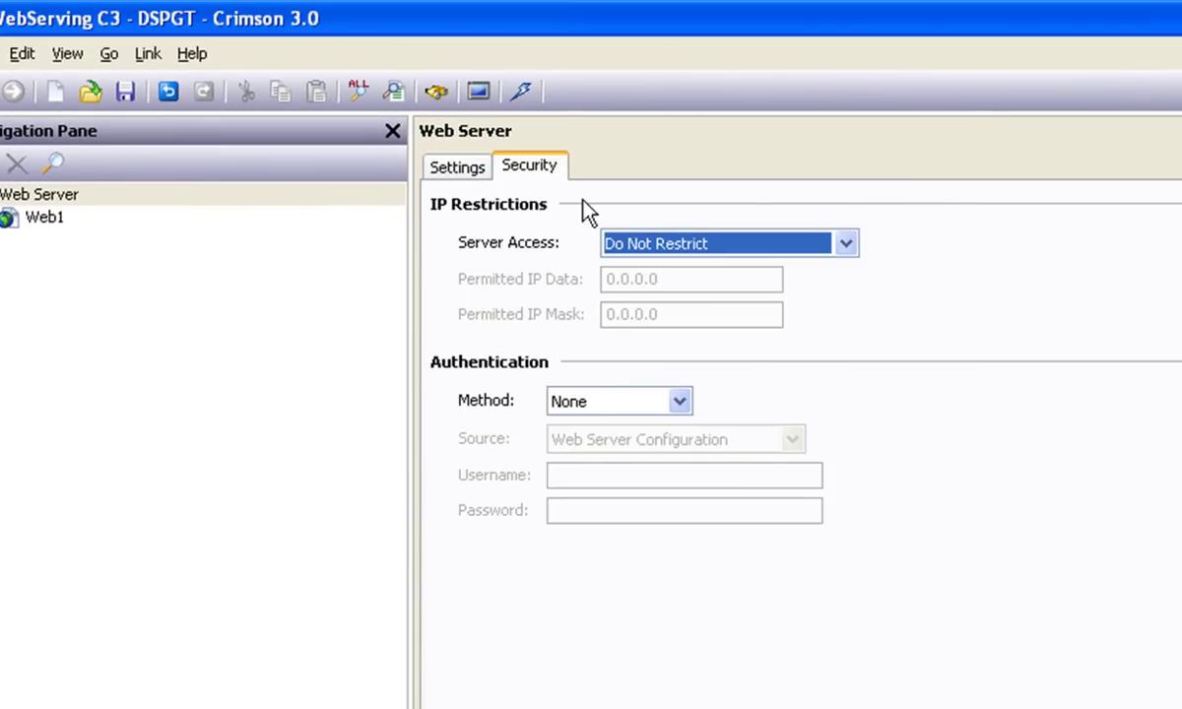
pyautogui.click(844, 244)
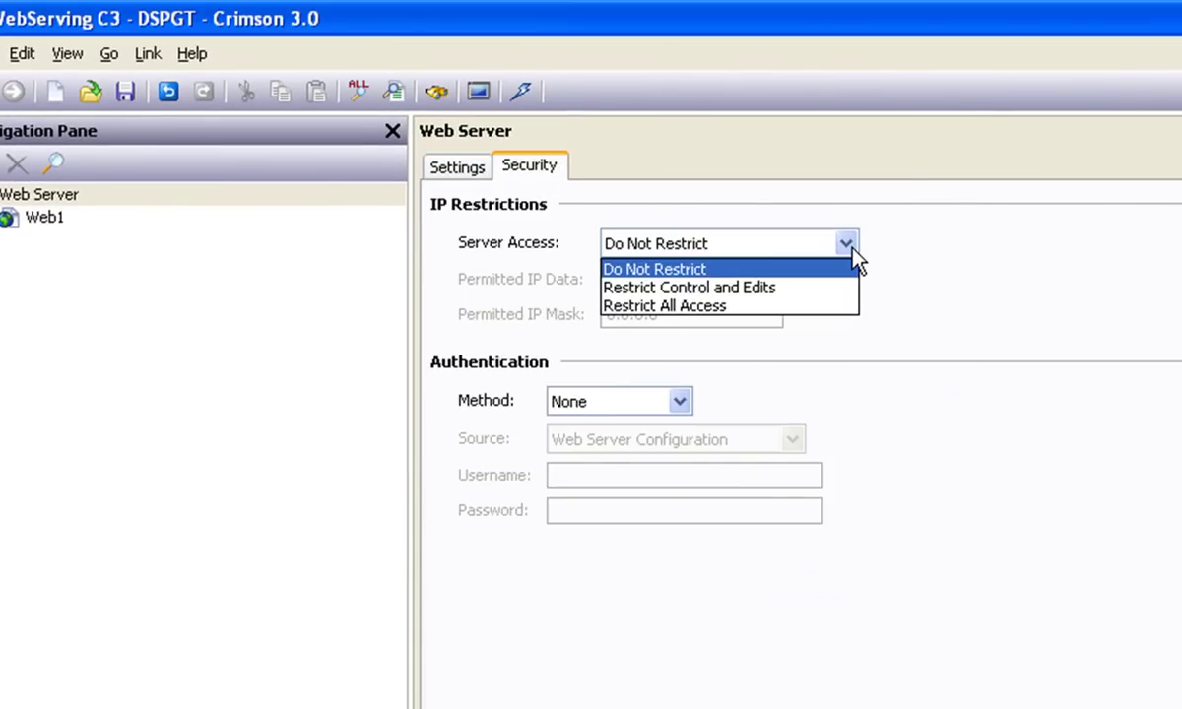
pyautogui.click(832, 283)
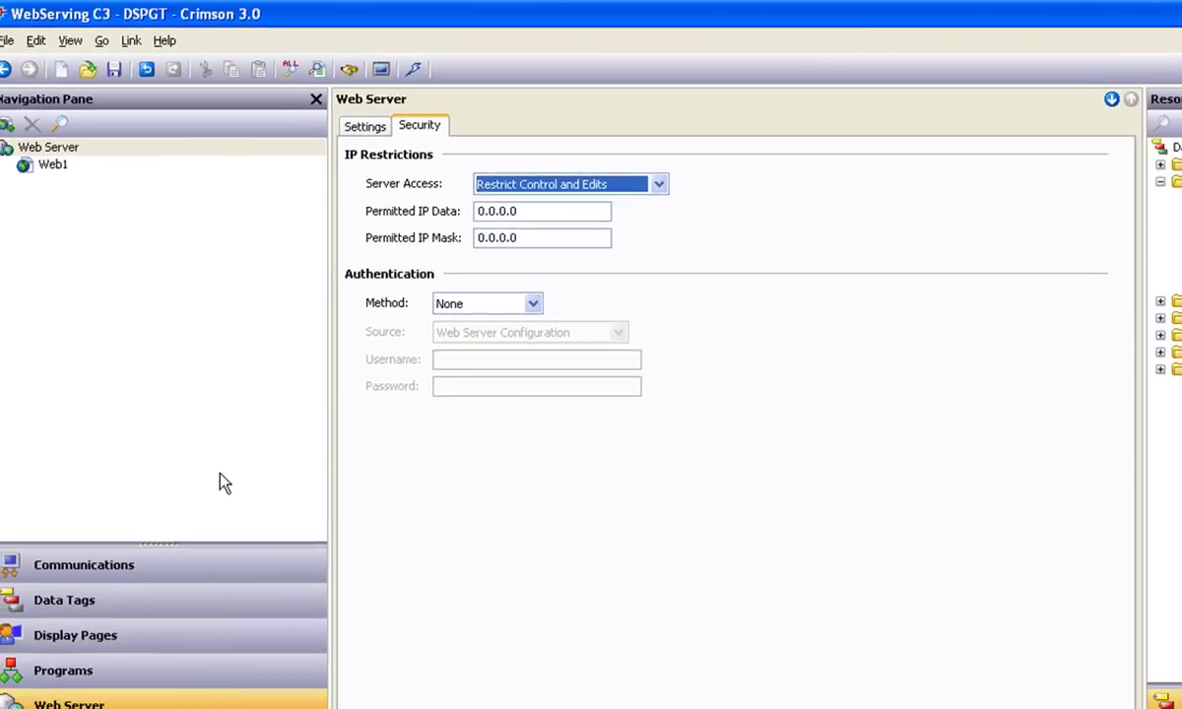
pyautogui.click(129, 683)
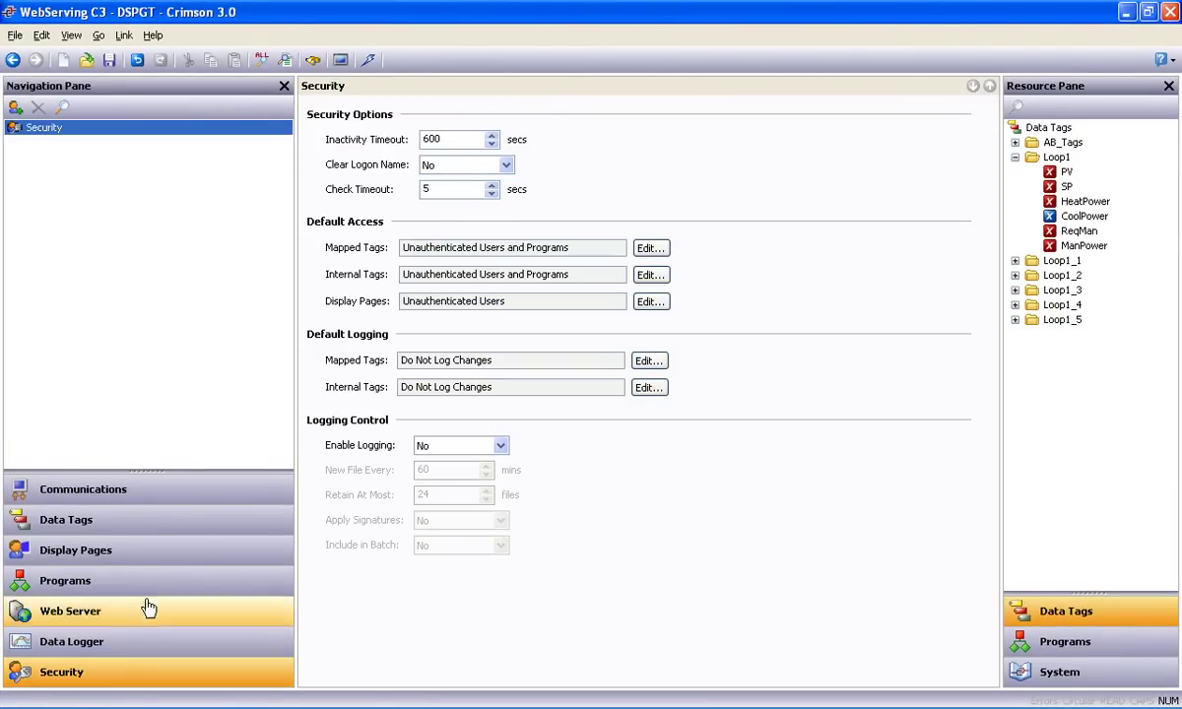